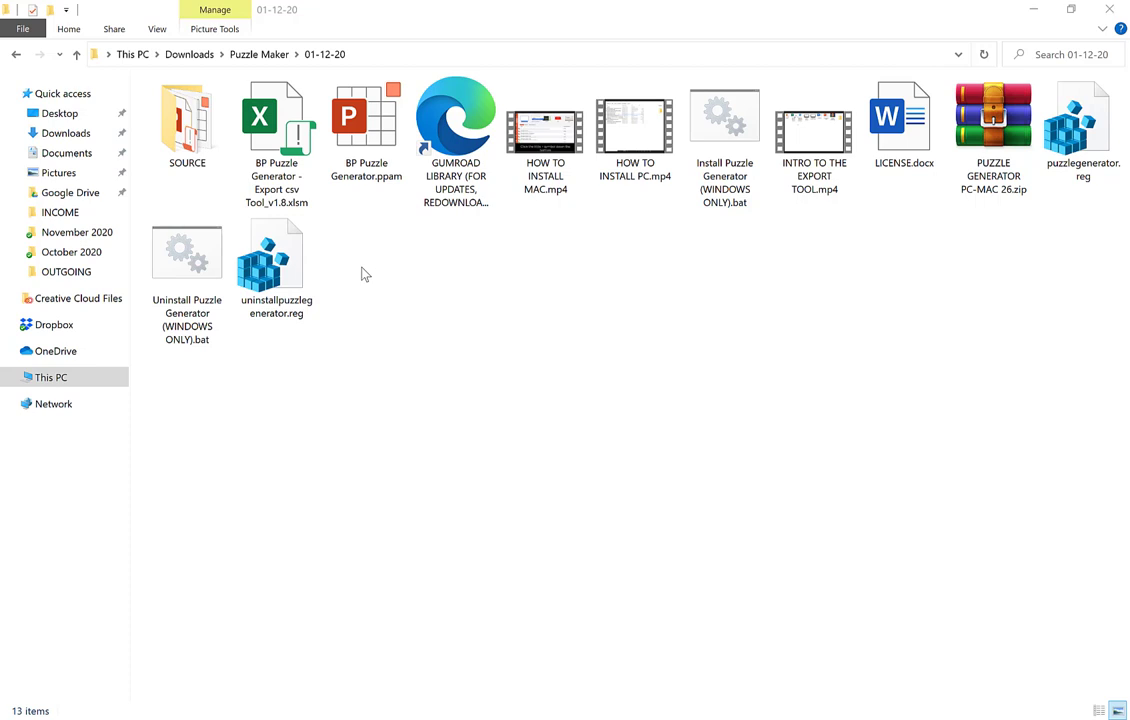
Open the BP Puzzle Generator - Export csv Tool_v1.8.xlsm workbook with editing and macros enabled, and maximize its window
left_click(289, 165)
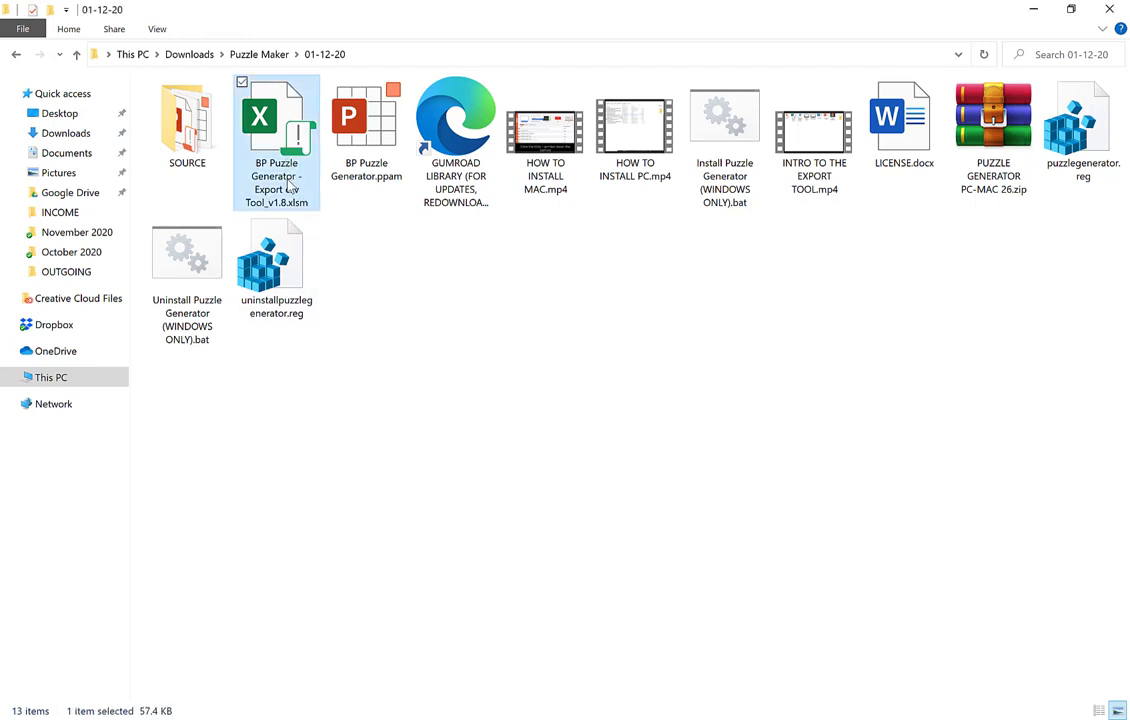
double_click(289, 187)
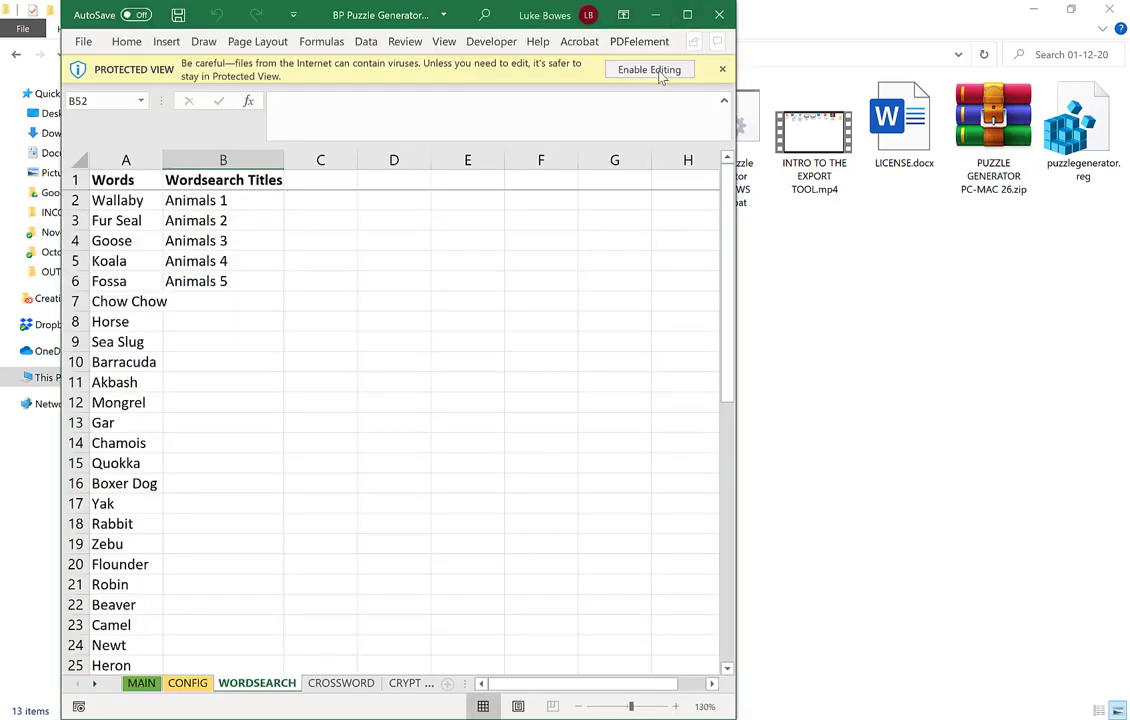
left_click(652, 70)
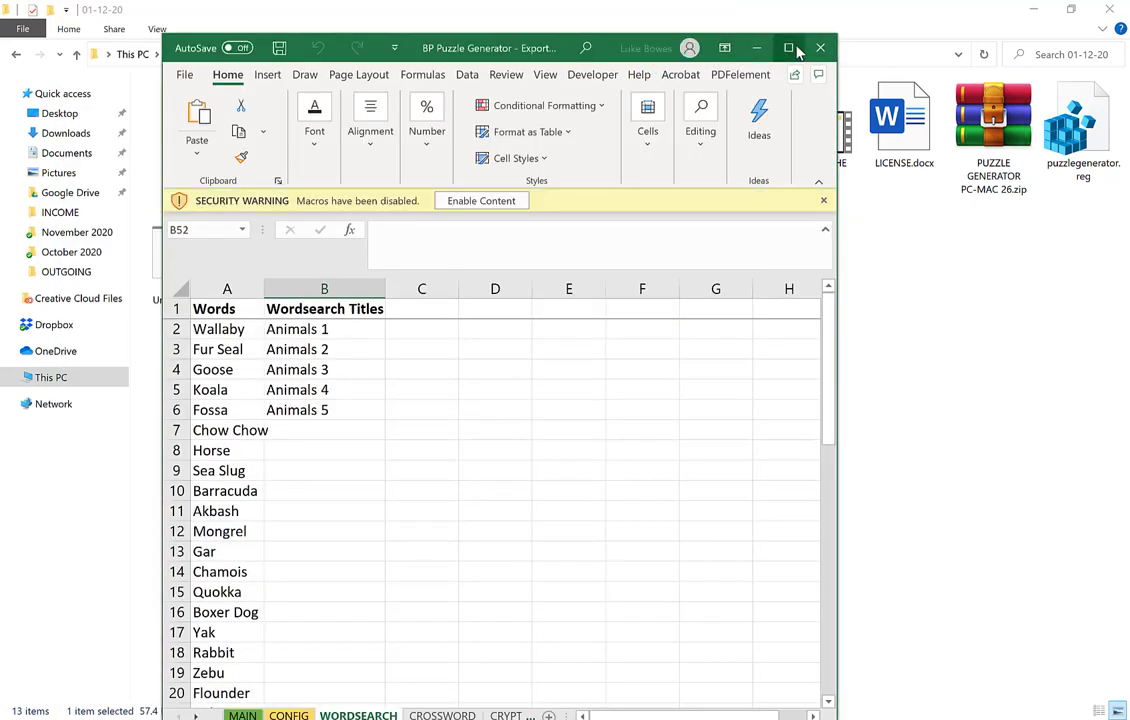
left_click(468, 203)
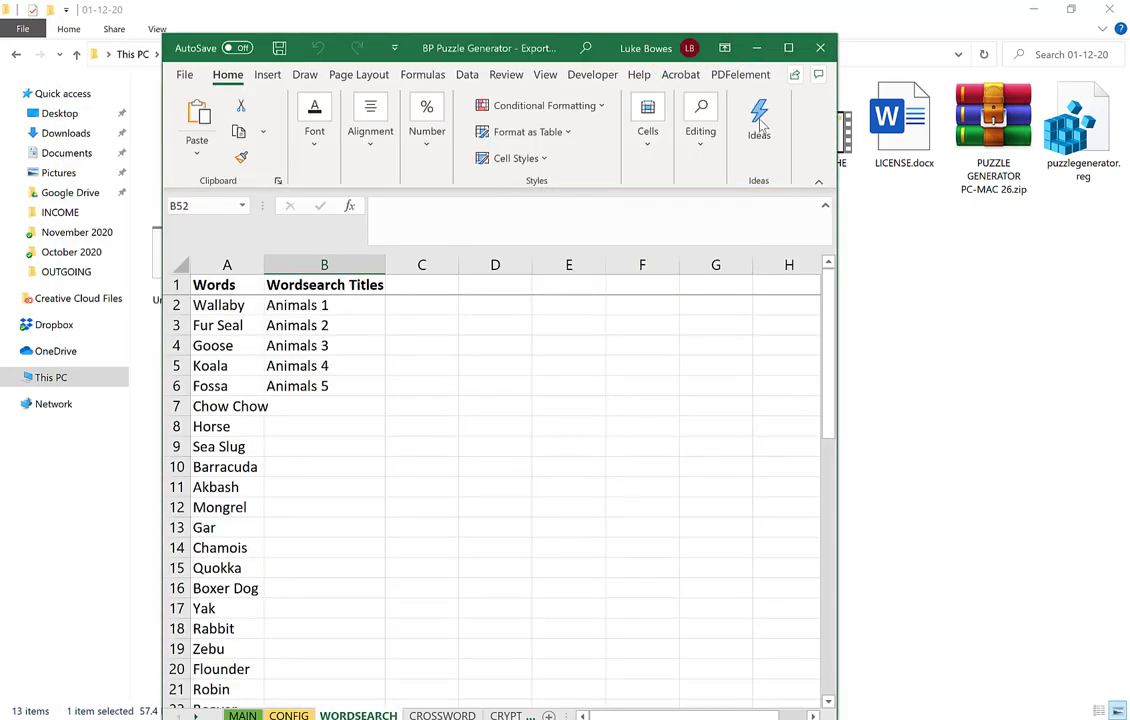
left_click(788, 47)
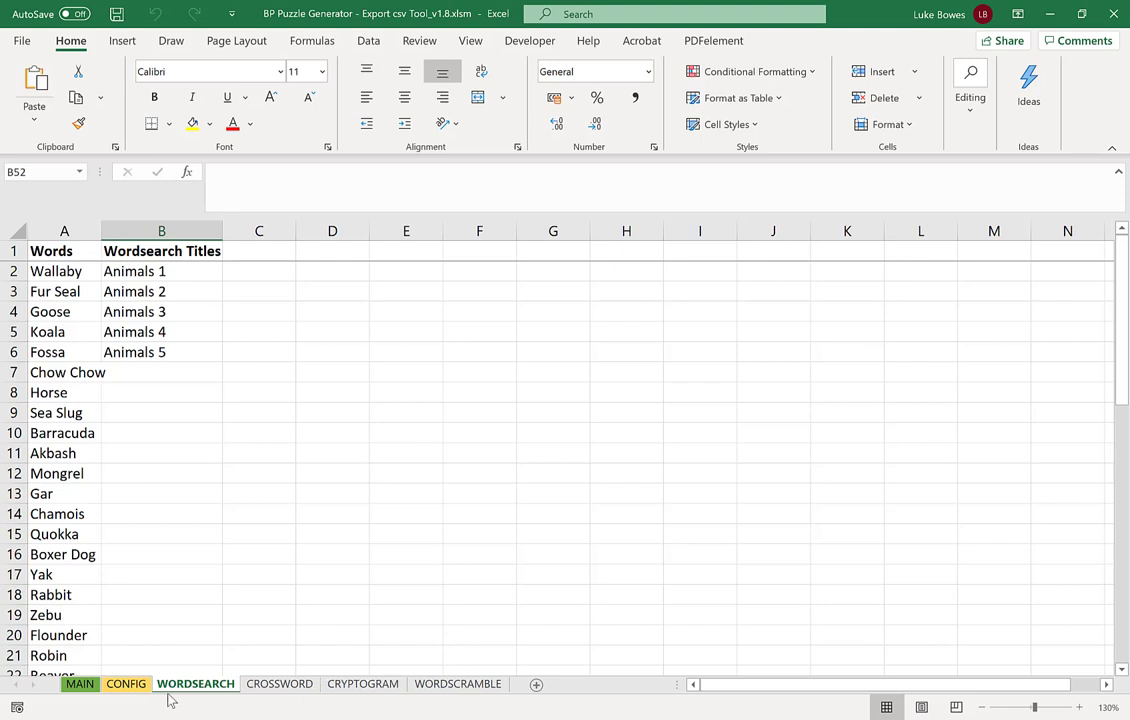
Examine the puzzle terms, difficulty level names and their translation cells on the CONFIG sheet
left_click(127, 685)
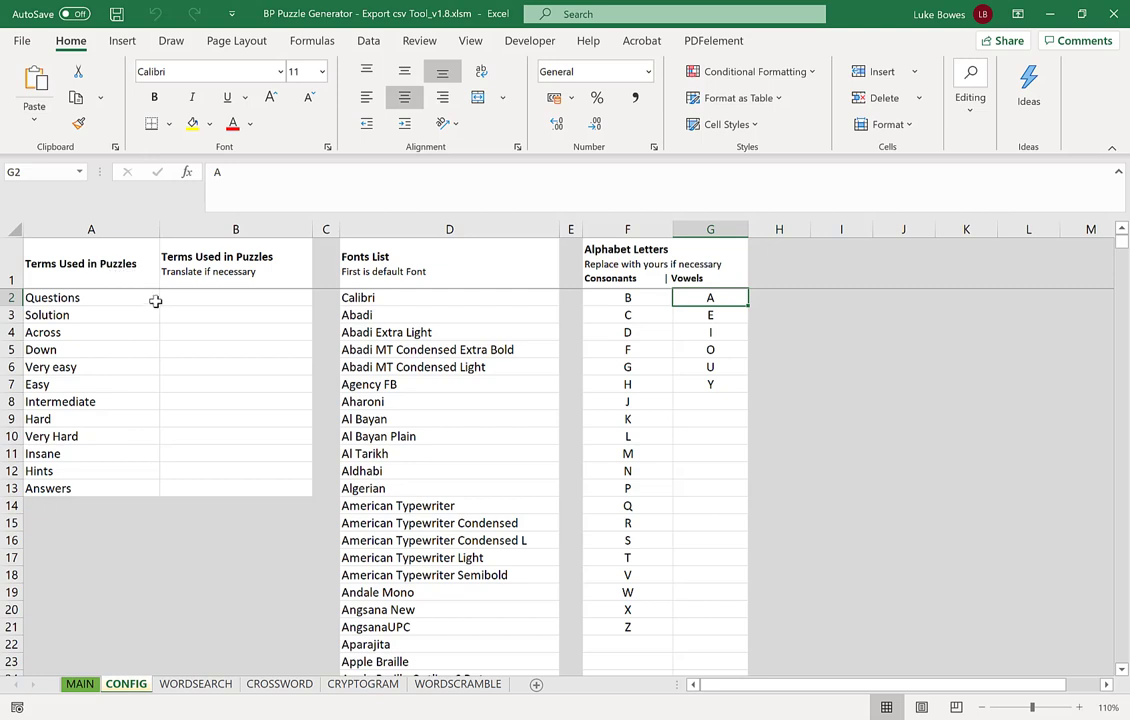
left_click(94, 367)
left_click(91, 384)
left_click(92, 402)
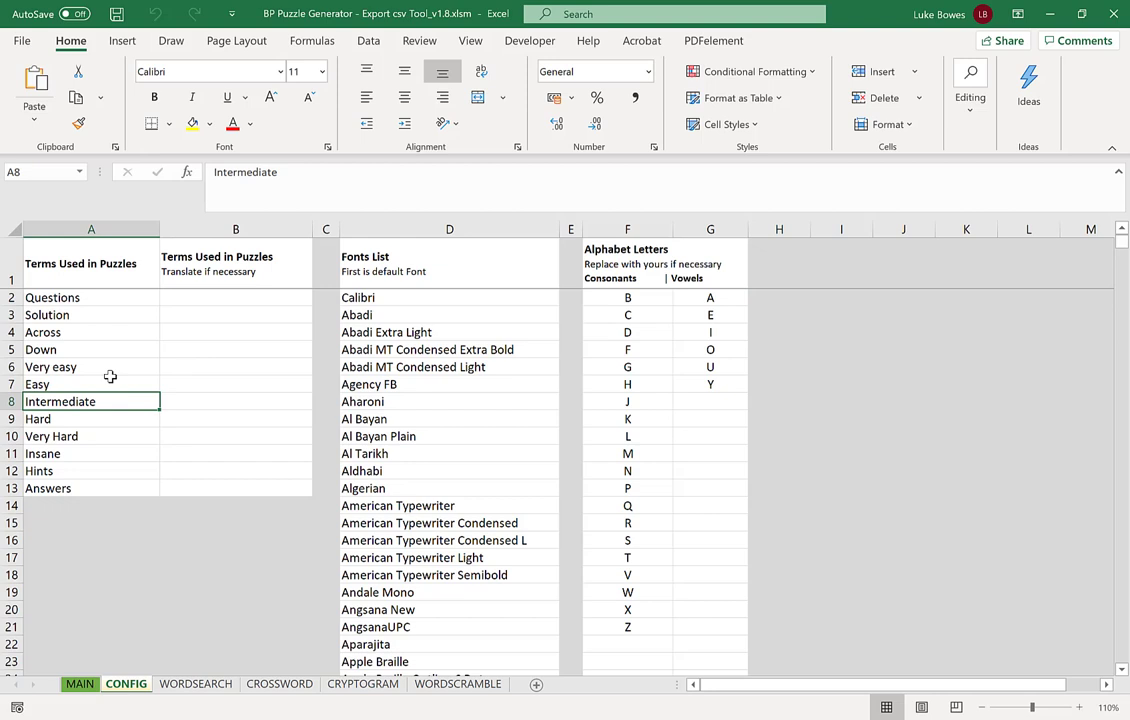
left_click(107, 369)
left_click(101, 386)
left_click(102, 403)
left_click(101, 419)
left_click(100, 437)
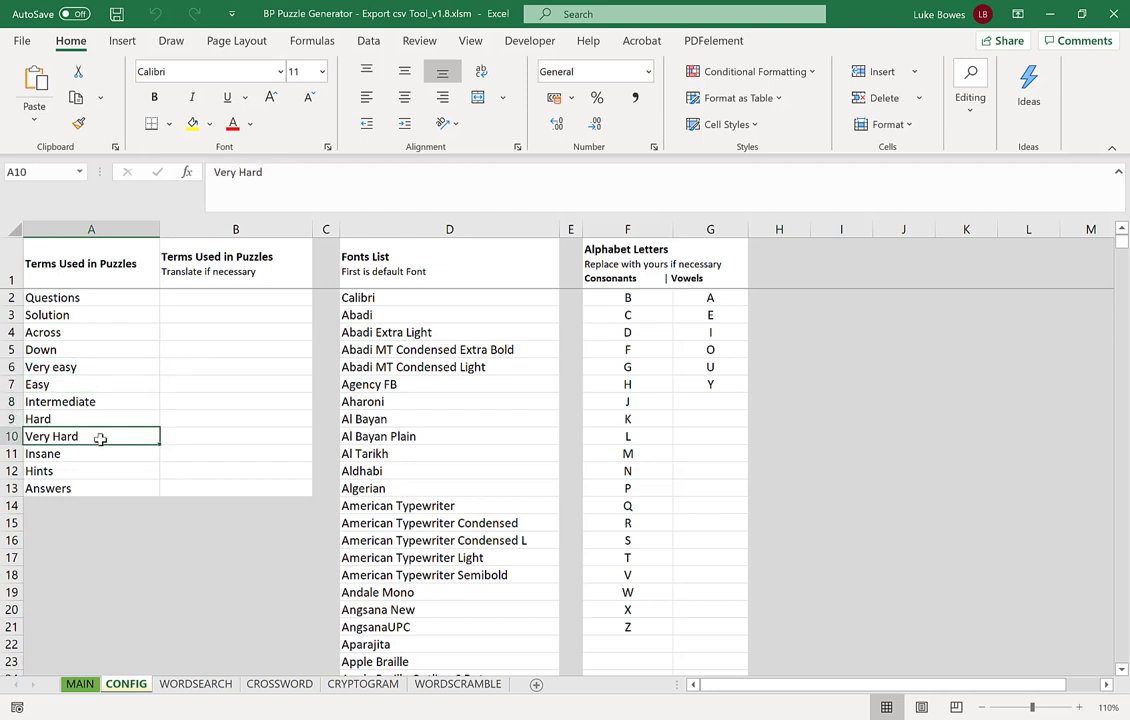
left_click(185, 370)
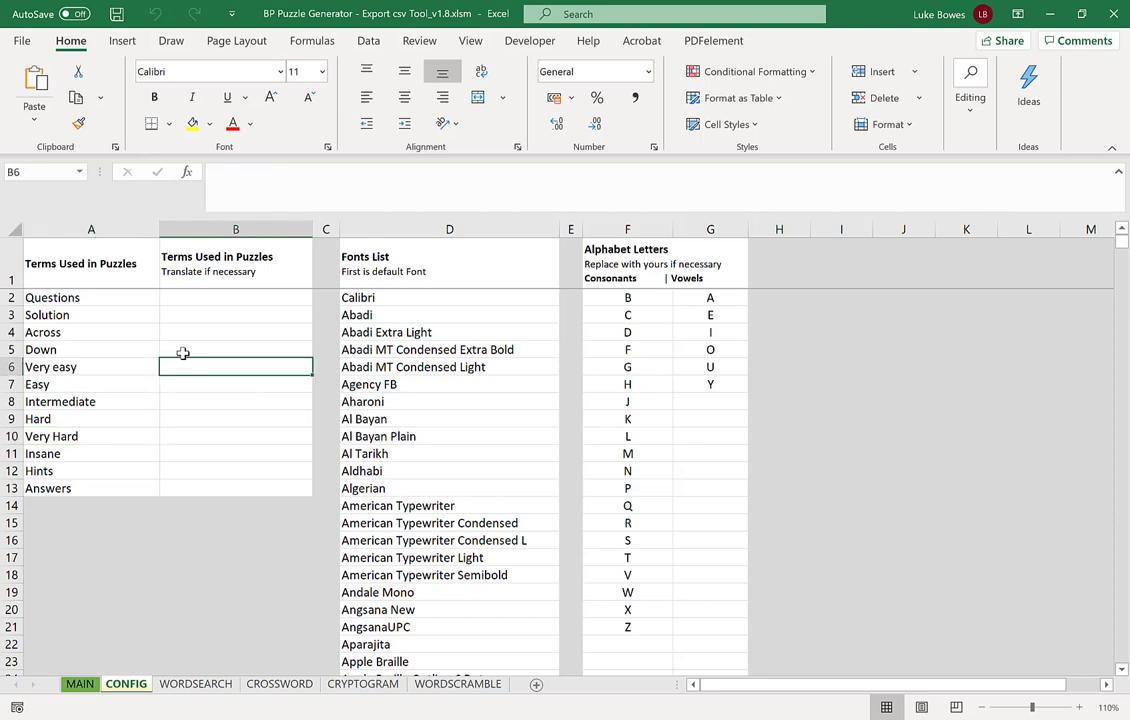
left_click(183, 349)
left_click(190, 329)
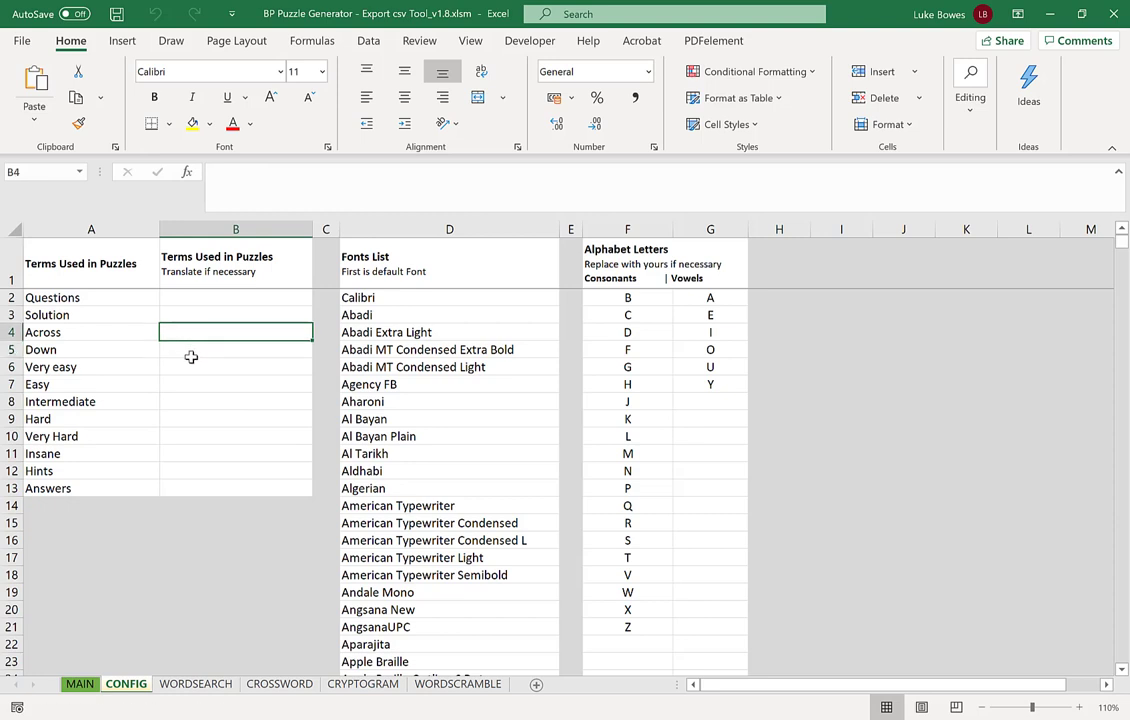
left_click(191, 351)
left_click(193, 365)
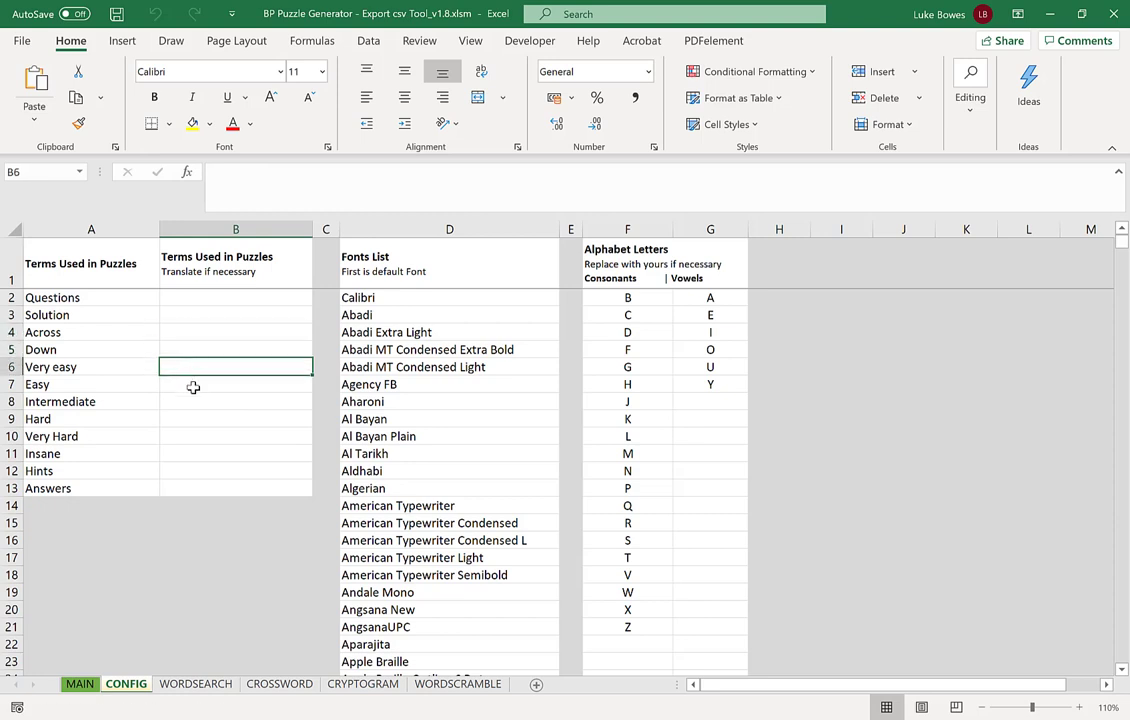
left_click(193, 387)
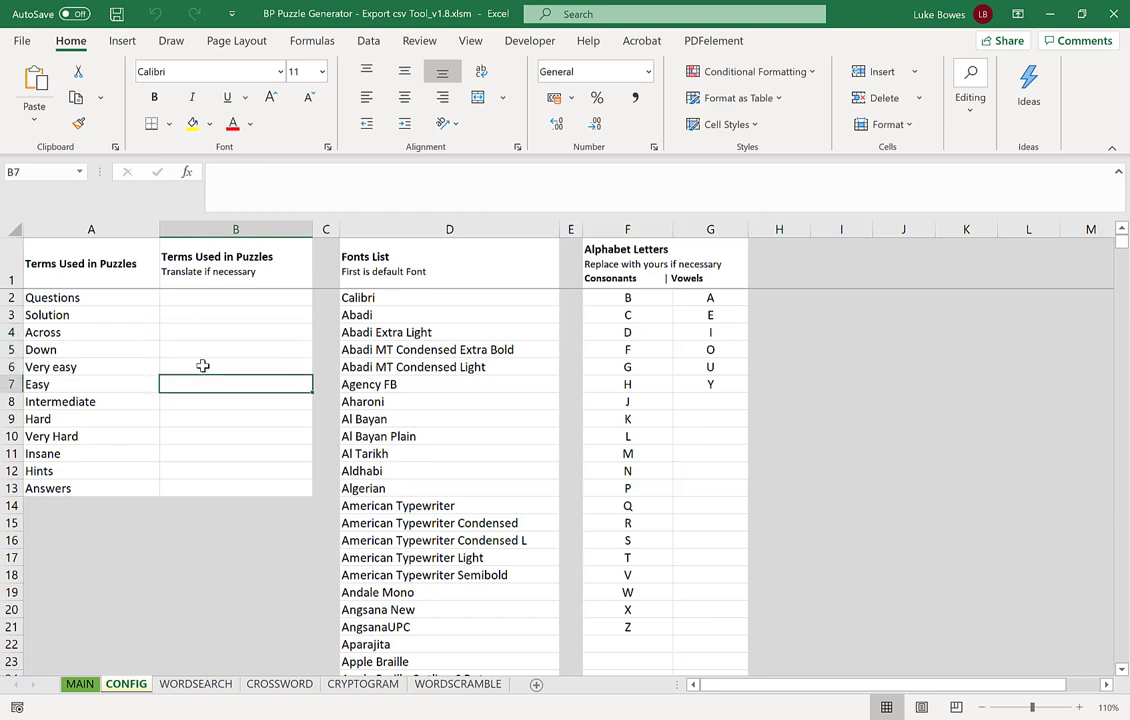
Run the csv export of all data sheets from the MAIN sheet and dismiss the completion message
left_click(82, 684)
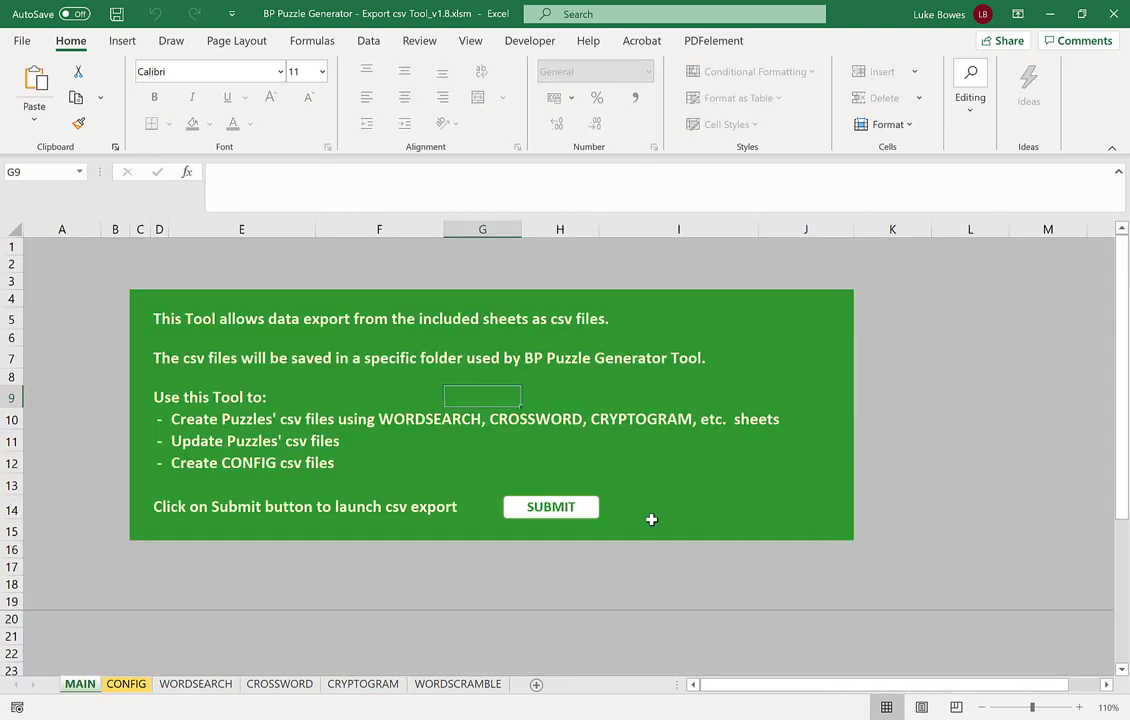
left_click(578, 507)
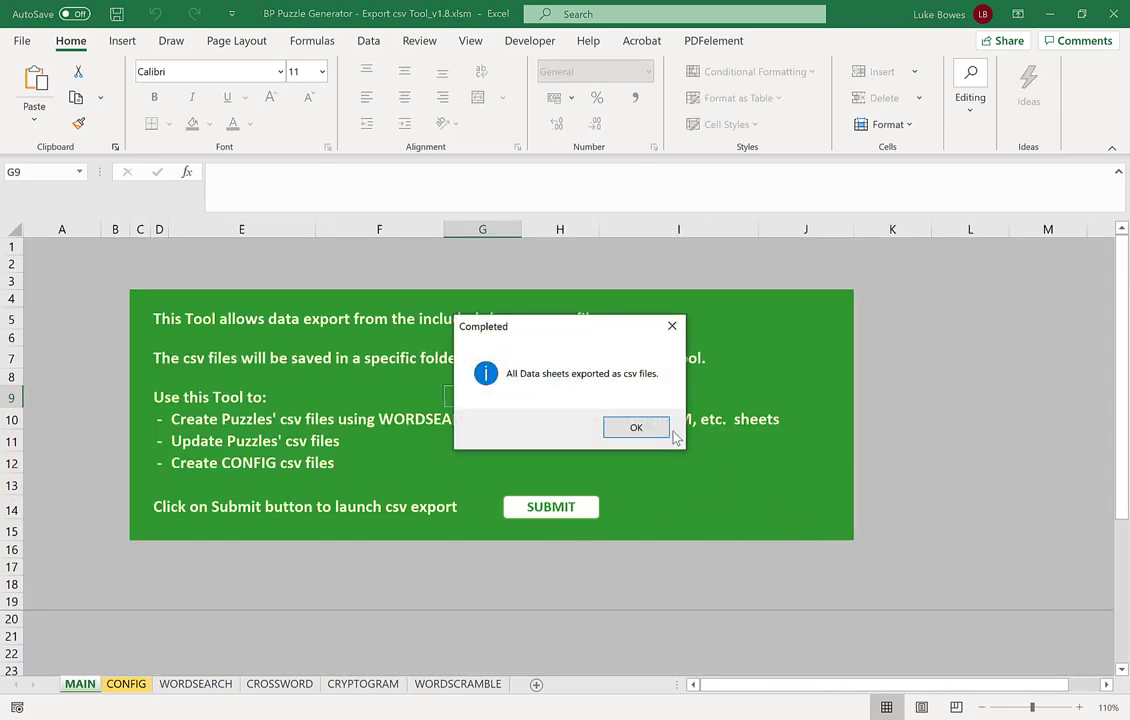
left_click(634, 427)
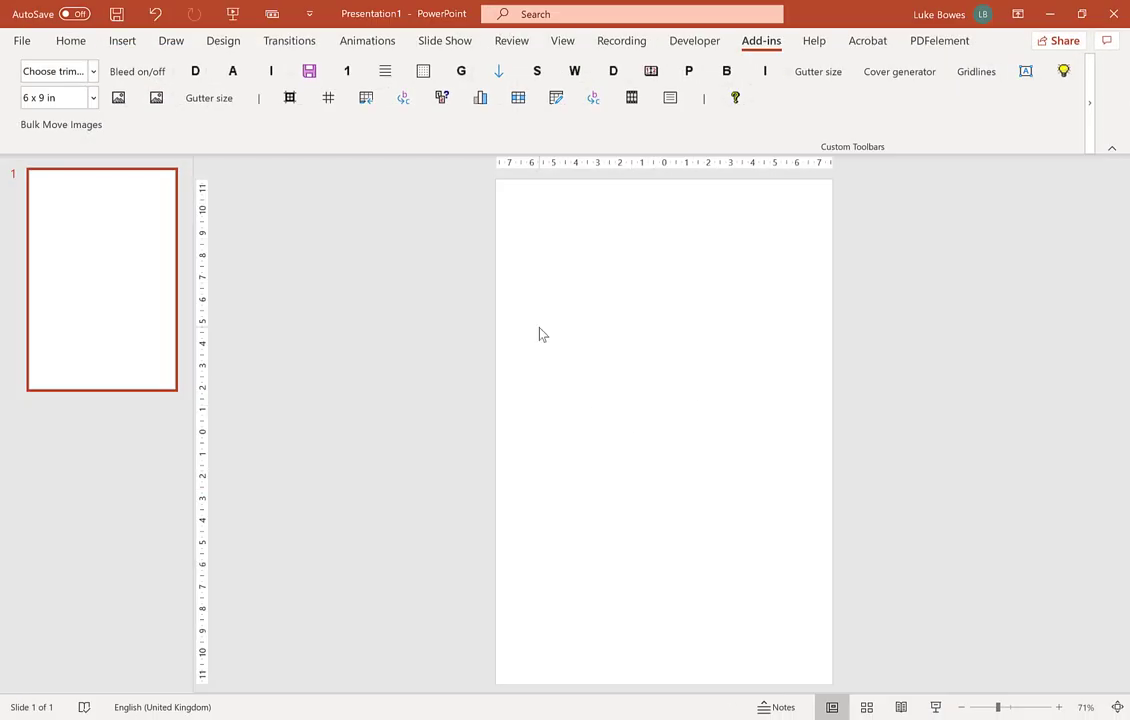
In PowerPoint, open the Maze Generator and set the page number to 10 and the maze level to Very Easy
left_click(518, 98)
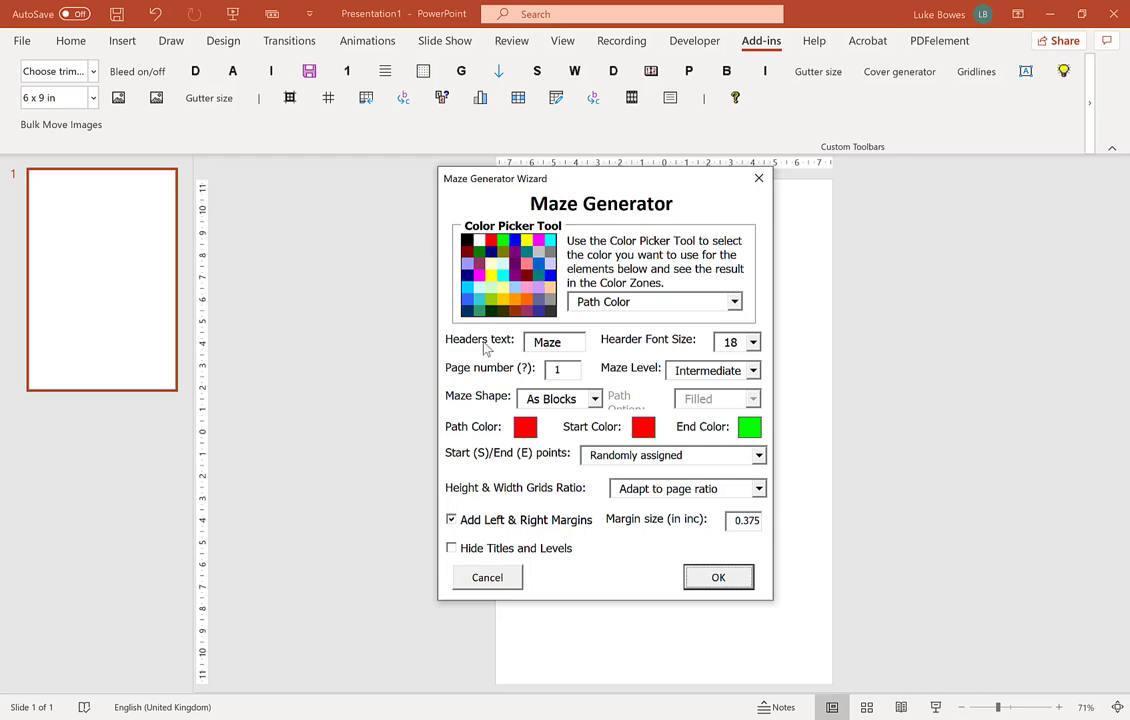
left_click_drag(570, 342, 530, 342)
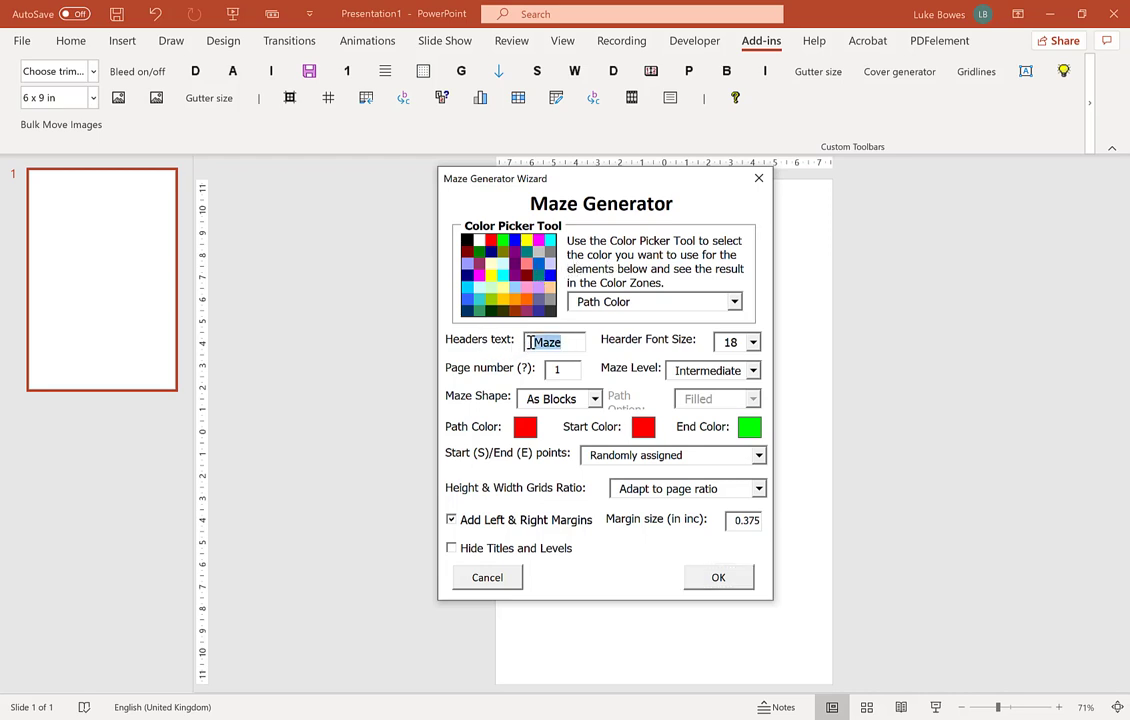
left_click(753, 343)
left_click(745, 361)
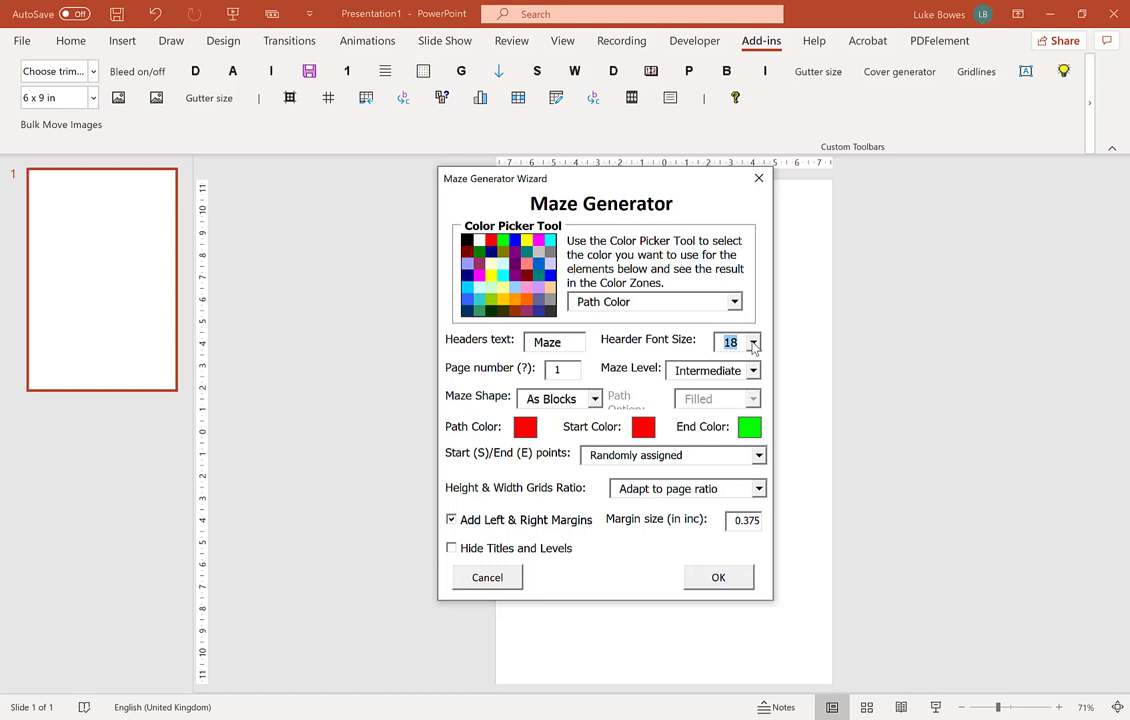
left_click(575, 368)
type("0")
left_click(712, 370)
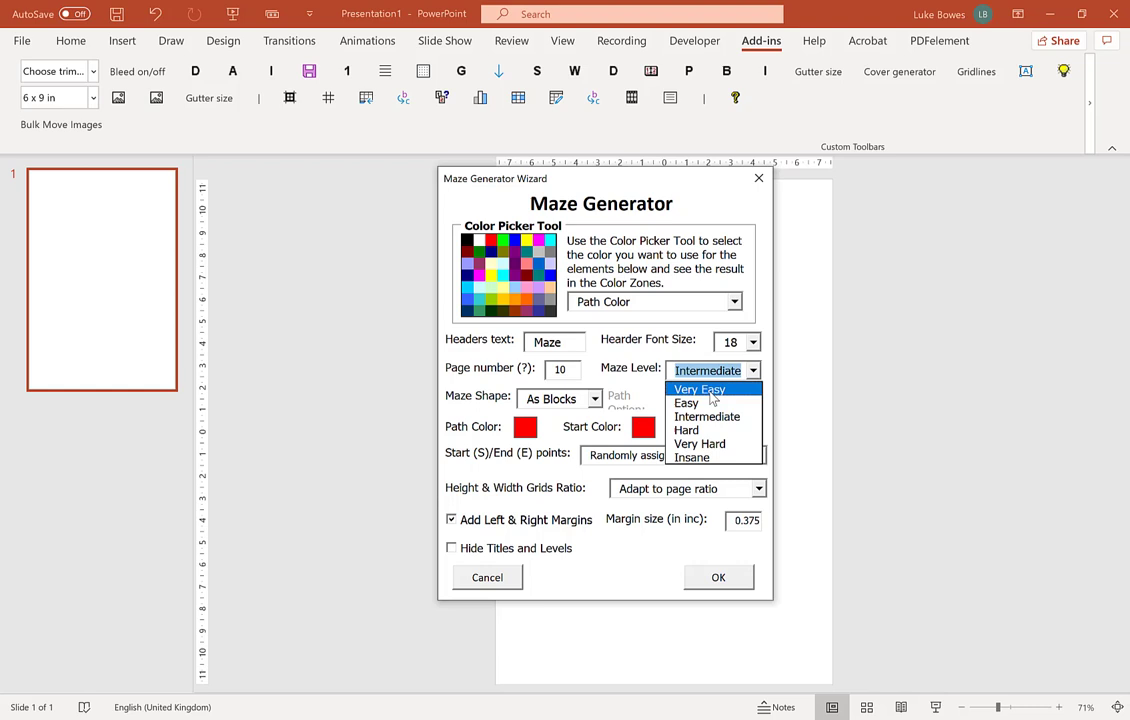
left_click(735, 390)
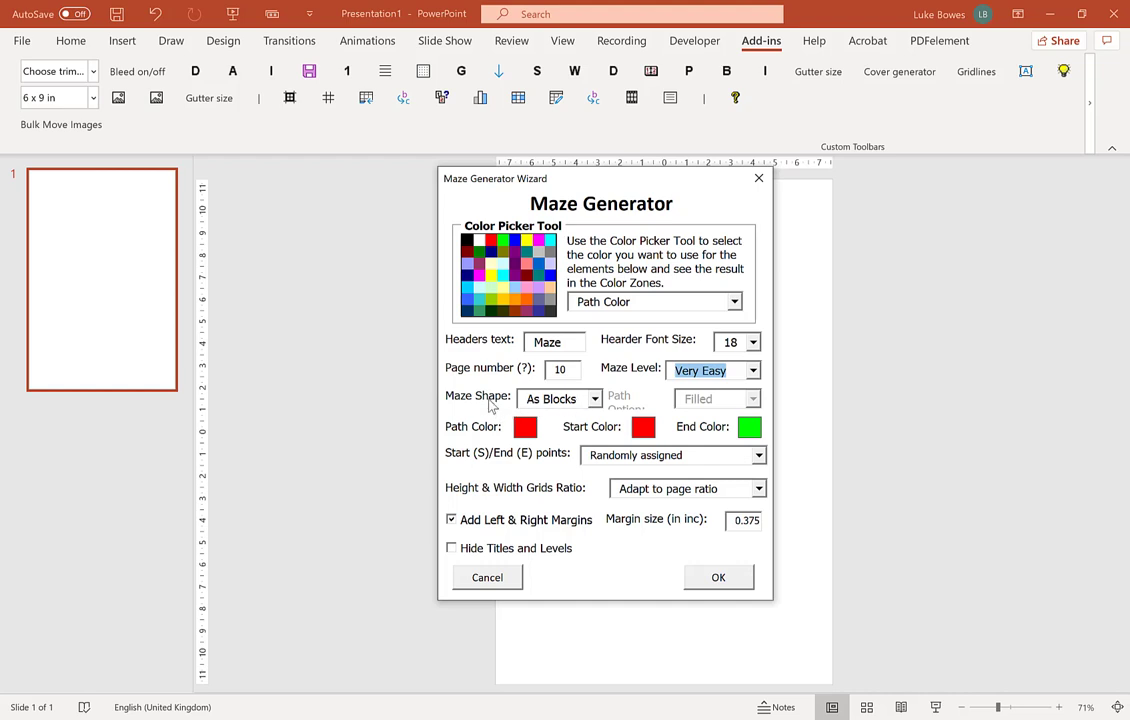
Choose the As Blocks maze shape and generate the maze puzzles
left_click(569, 403)
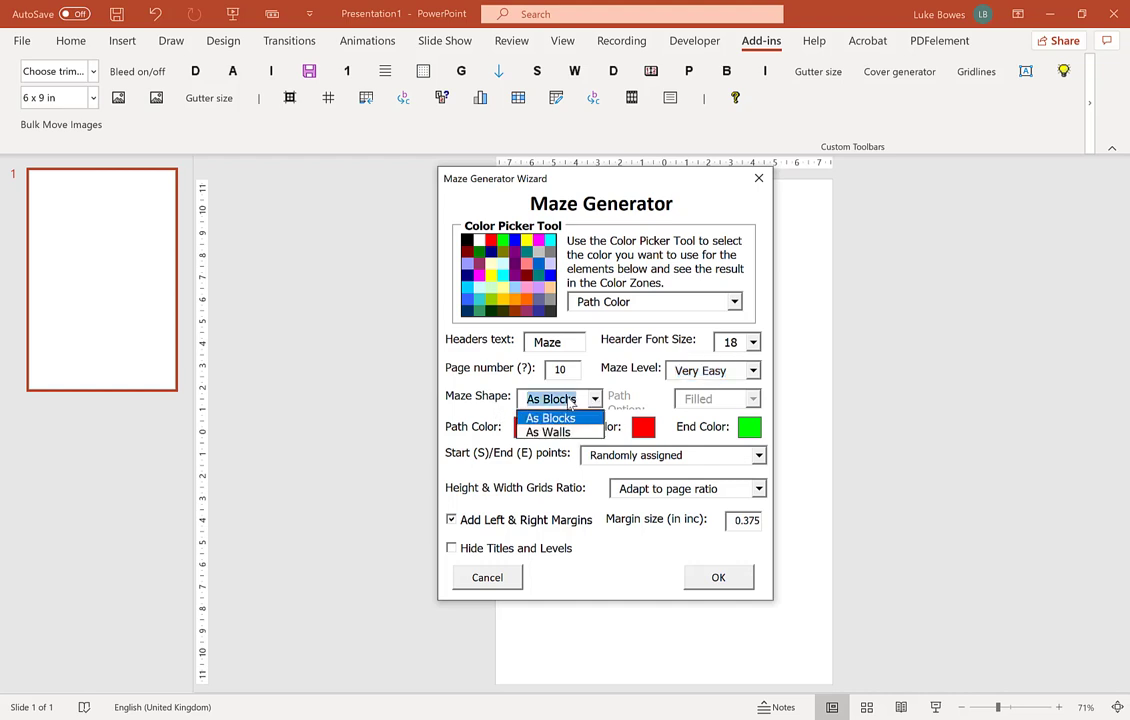
left_click(560, 420)
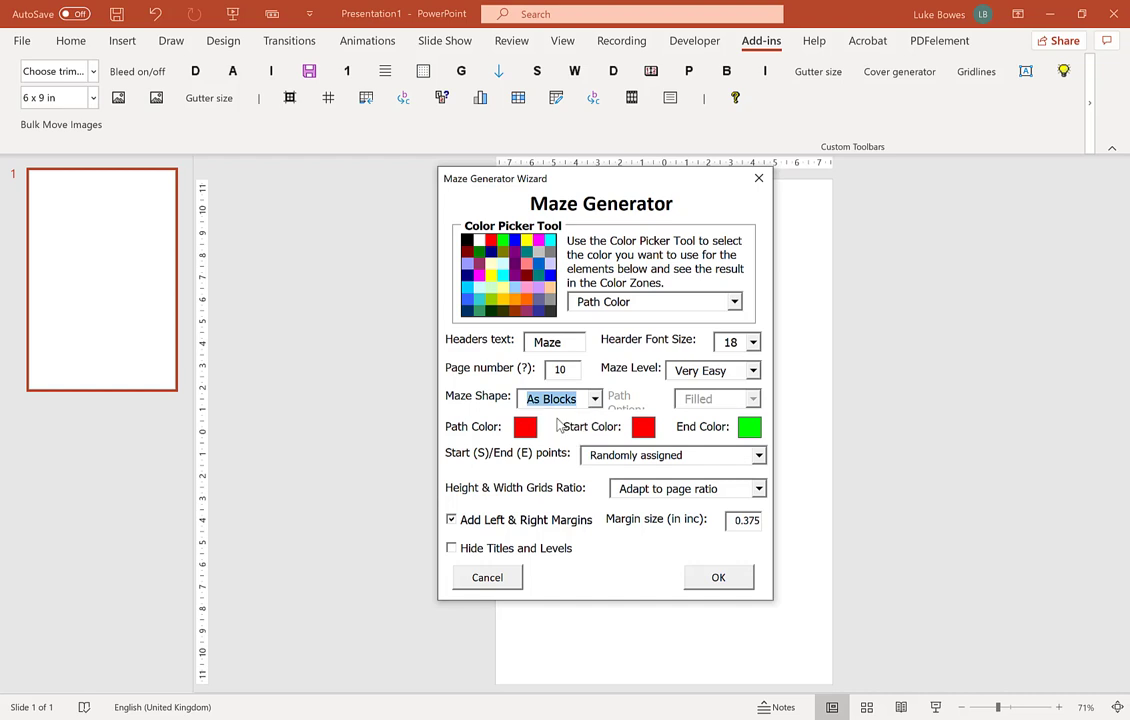
left_click(719, 578)
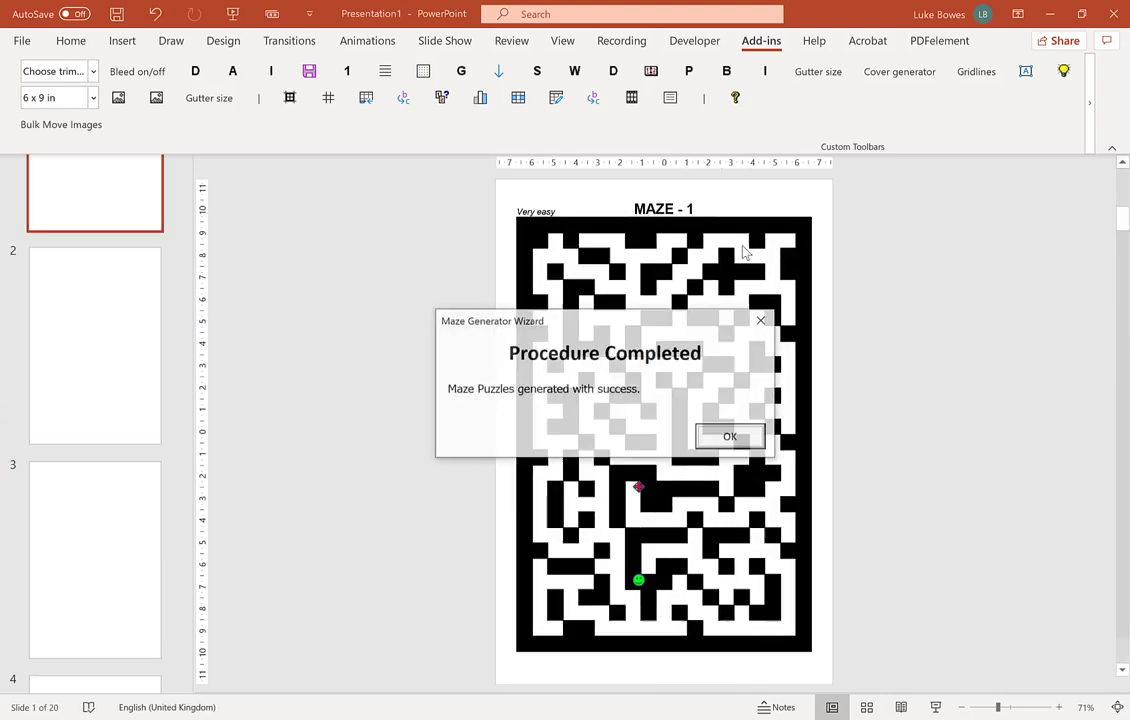
left_click(740, 437)
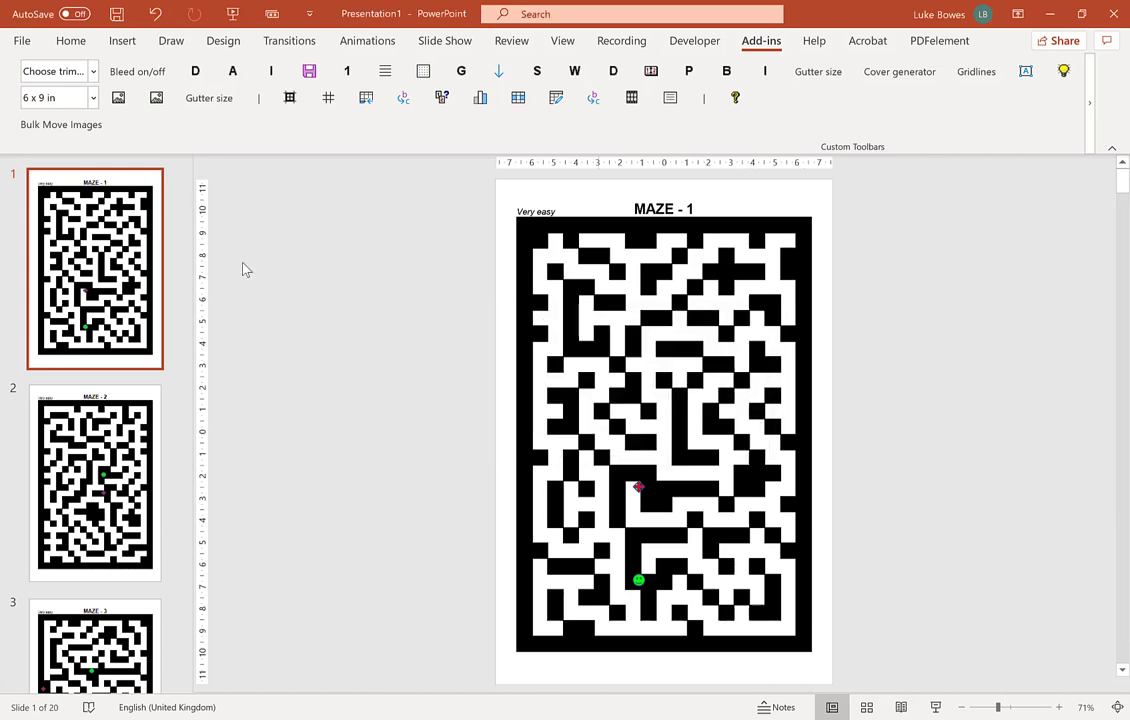
Undo the generation of the block-shaped mazes to return to the blank slide
left_click(657, 206)
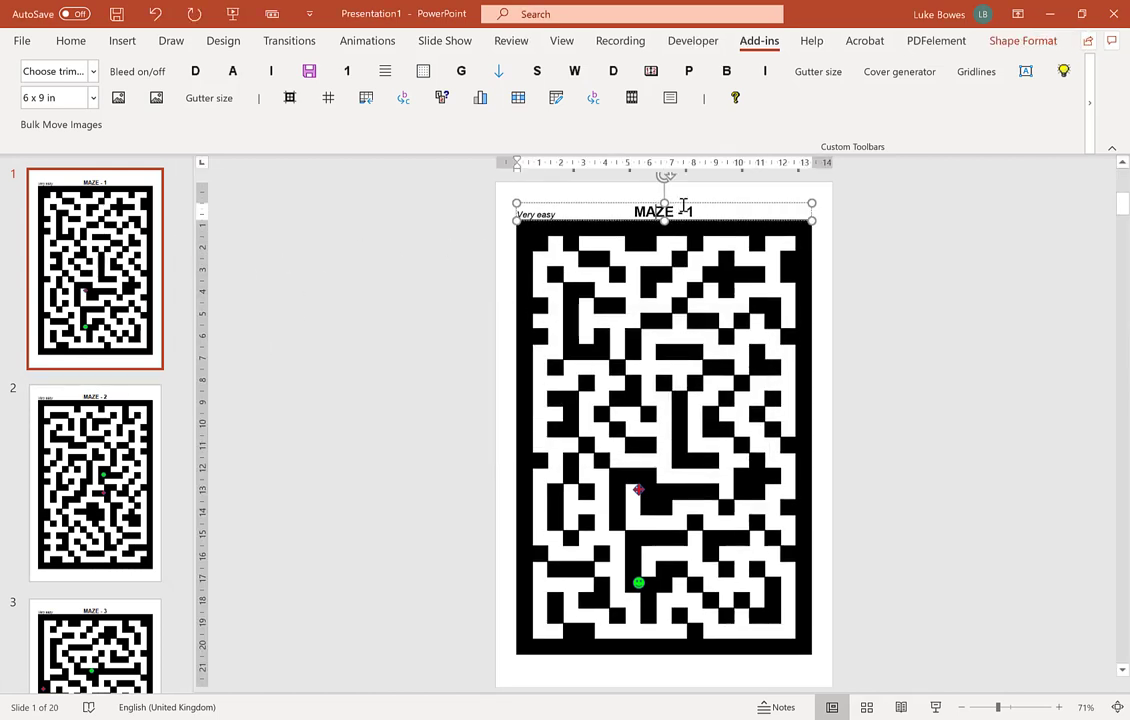
left_click(534, 213)
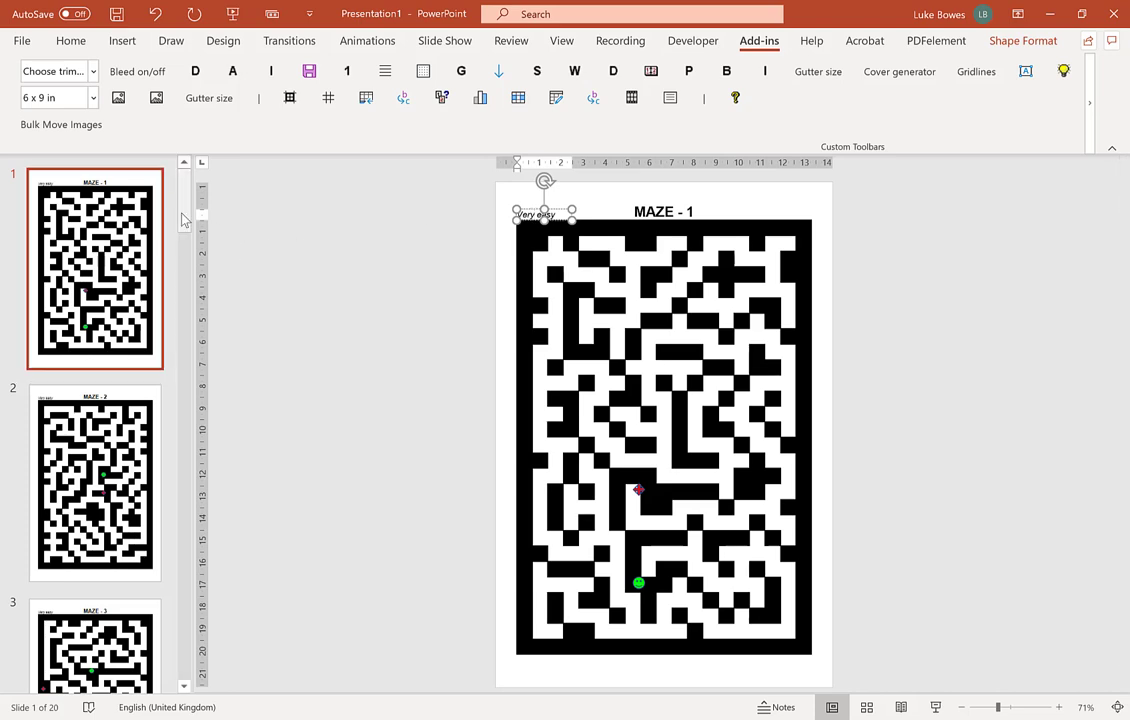
left_click_drag(183, 220, 190, 150)
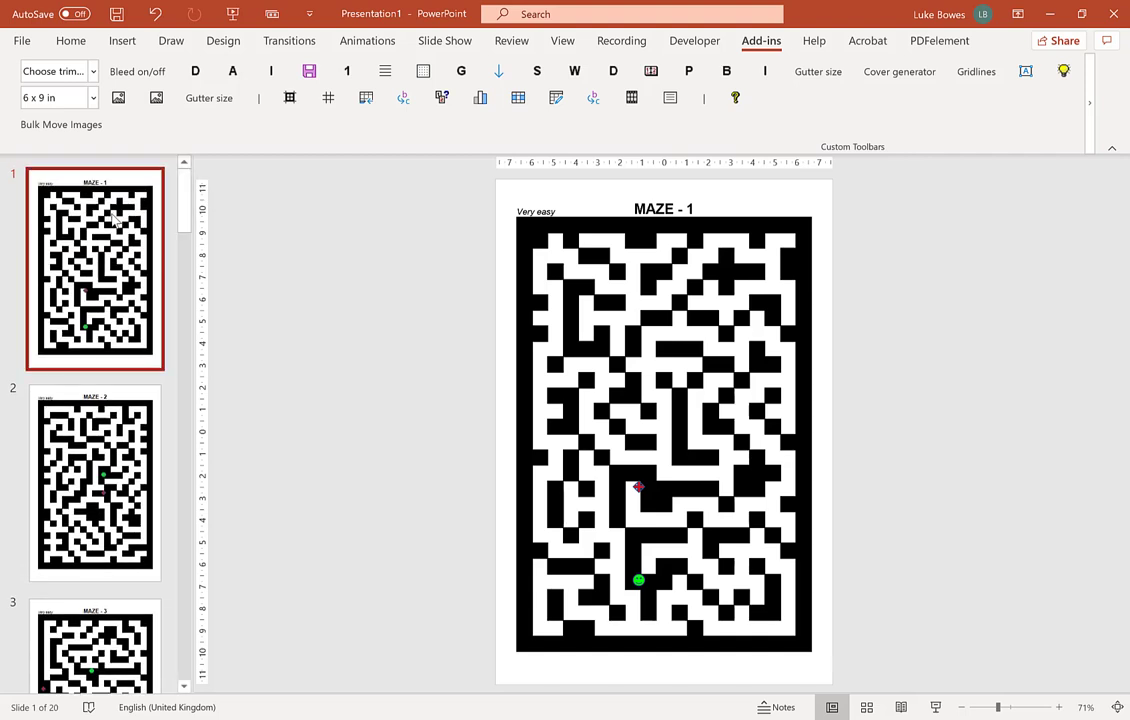
left_click(157, 16)
left_click(157, 16)
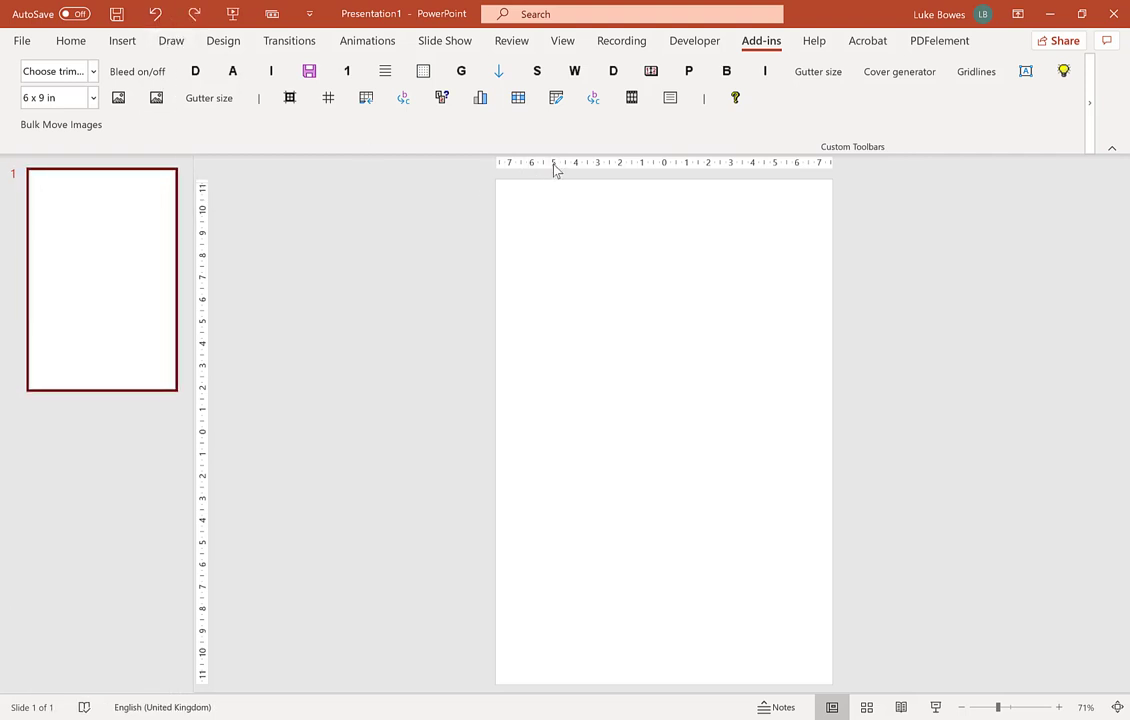
Reopen the Maze Generator and set the maze shape to As Walls with the Filled path option
left_click(518, 98)
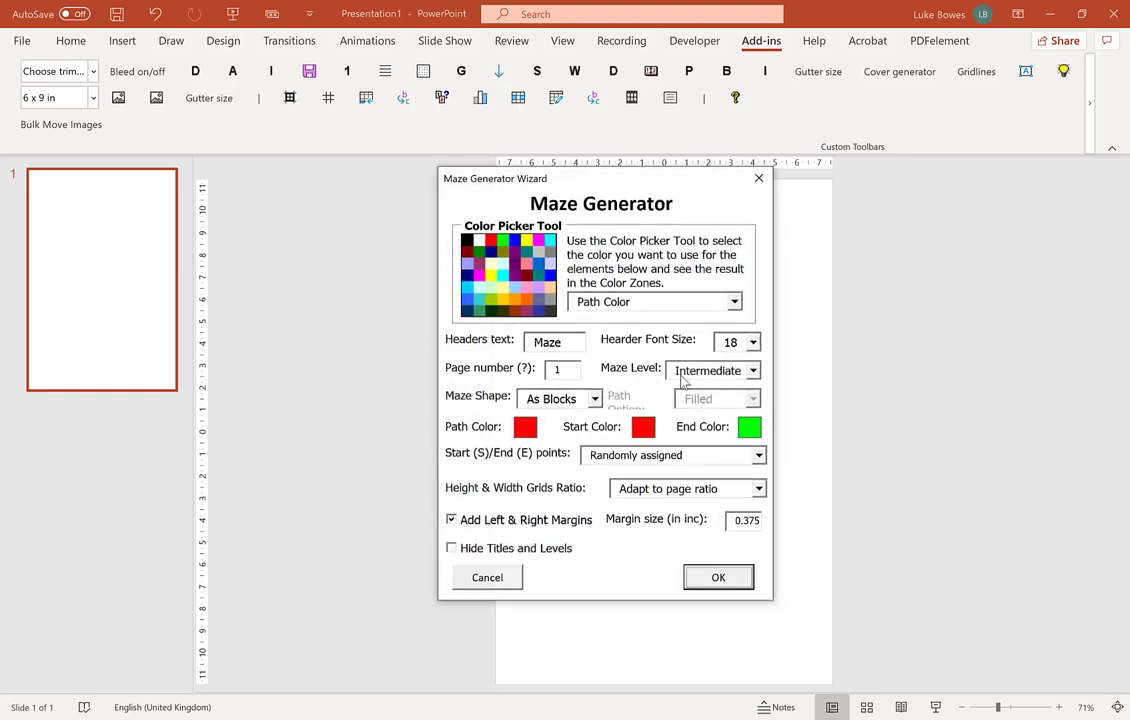
left_click(594, 398)
left_click(538, 431)
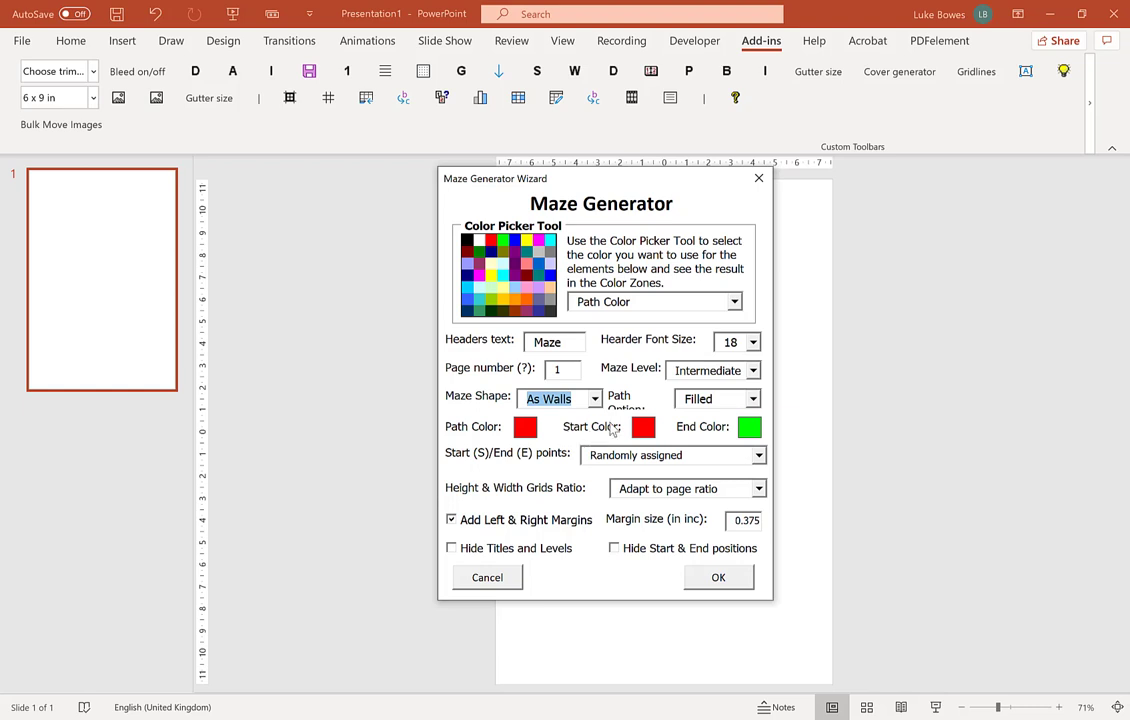
left_click(733, 399)
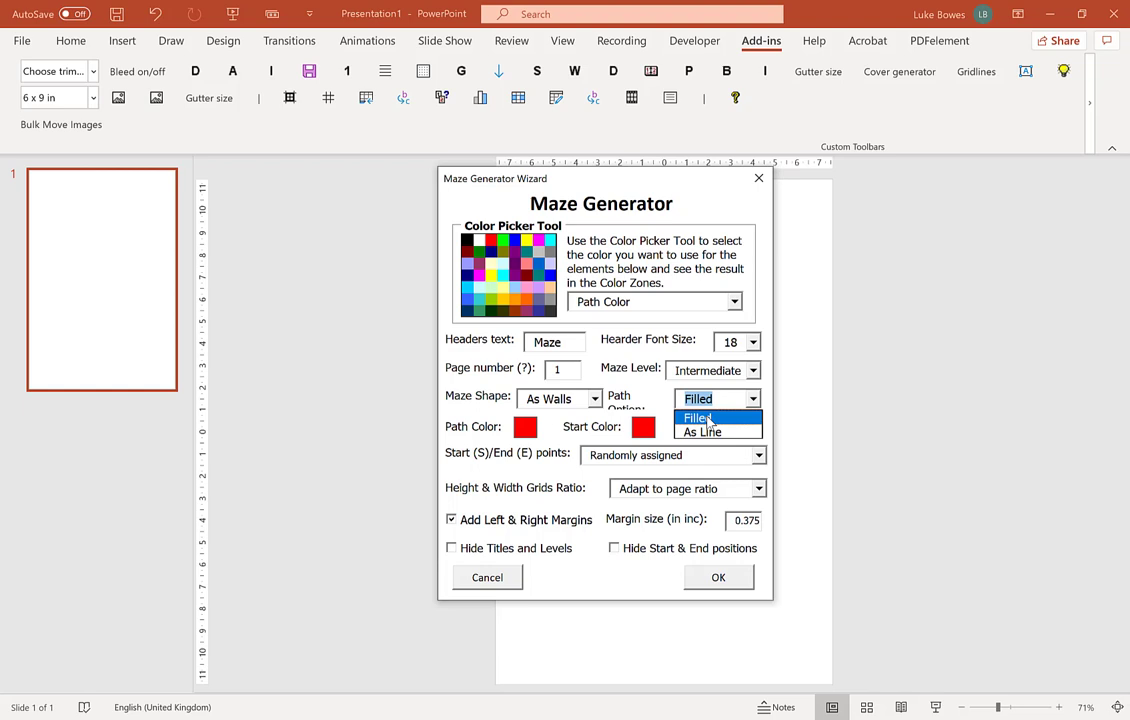
left_click(708, 420)
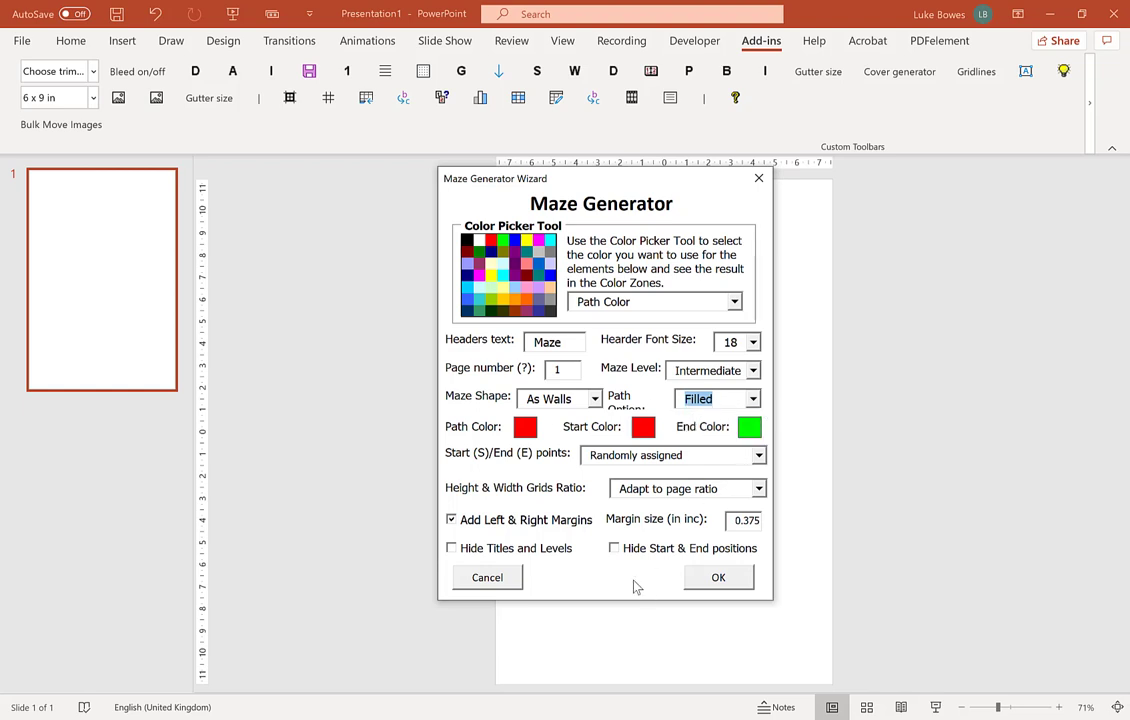
Generate the wall-shaped maze and open its solution on slide 2
left_click(724, 582)
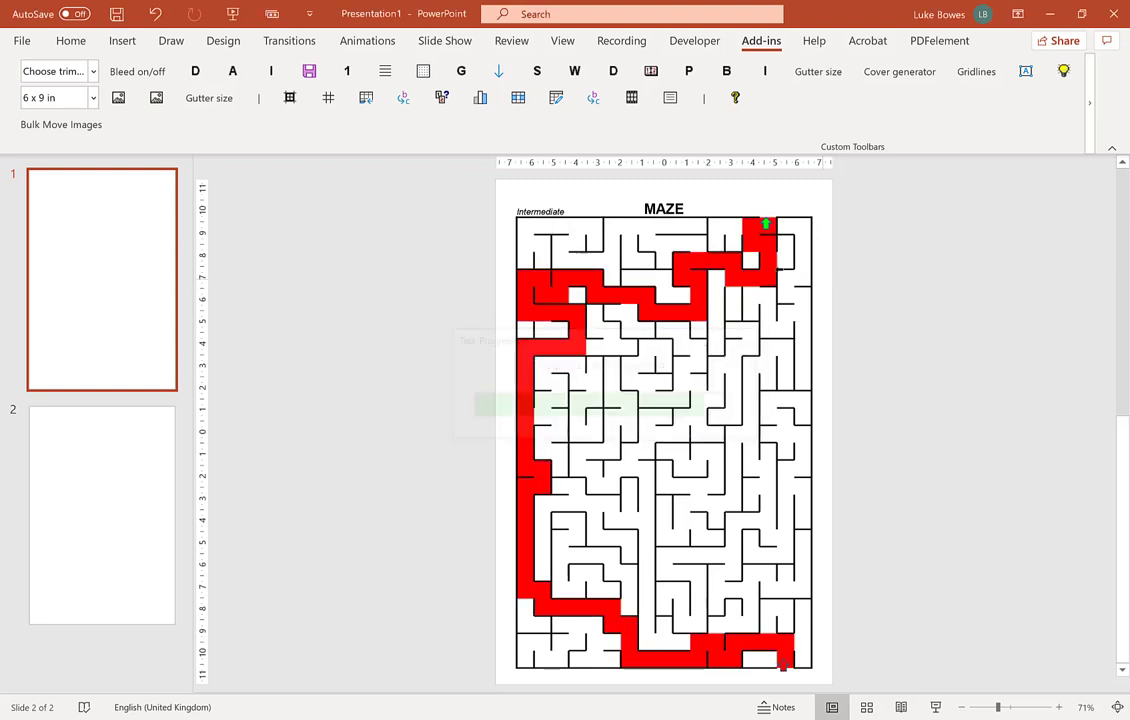
left_click(729, 438)
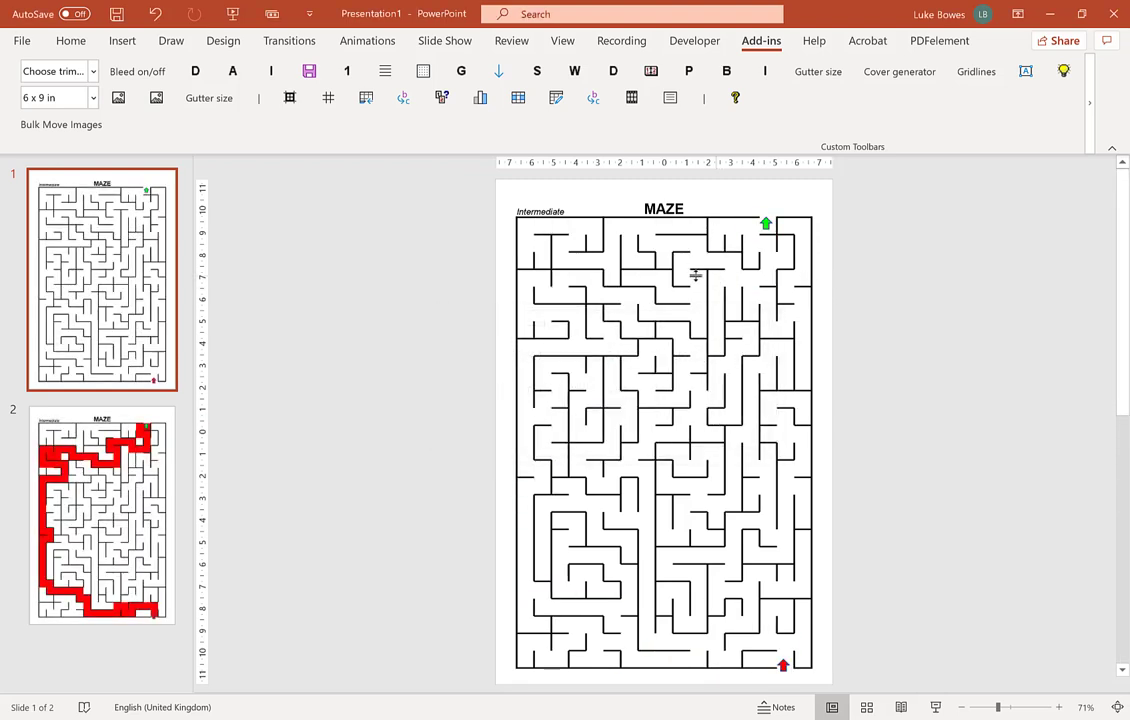
left_click(74, 445)
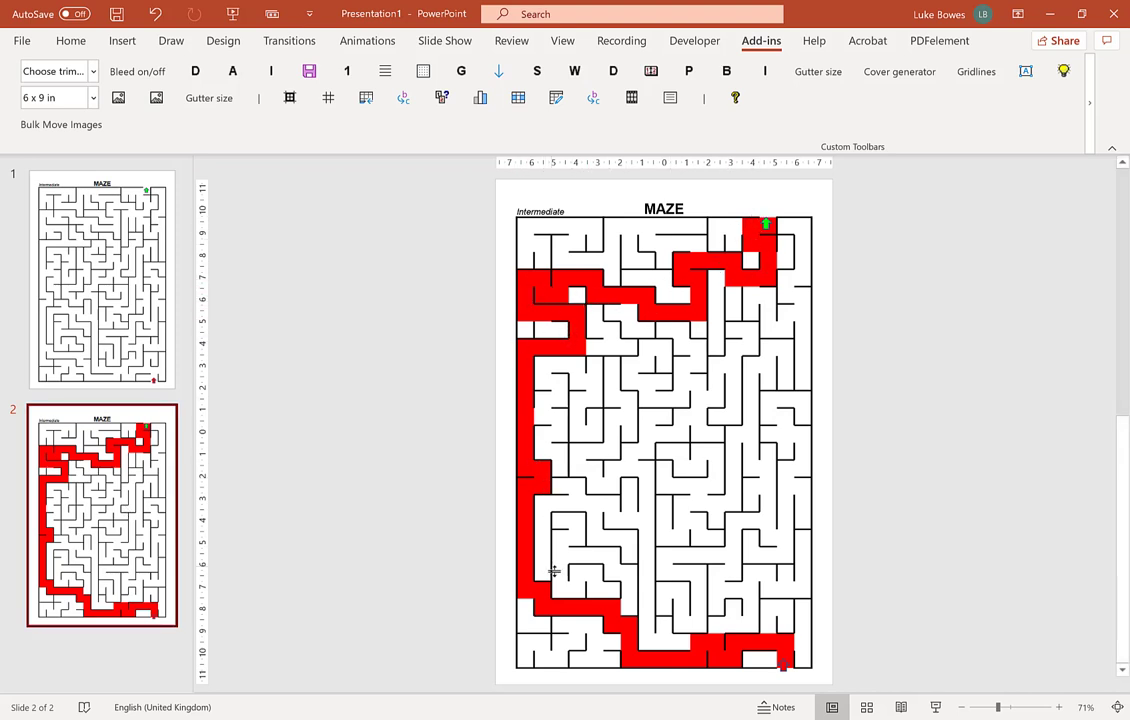
Undo the filled-path maze and set up a new one in the Maze Generator with the As Walls shape and As Line path option
left_click(163, 14)
left_click(163, 14)
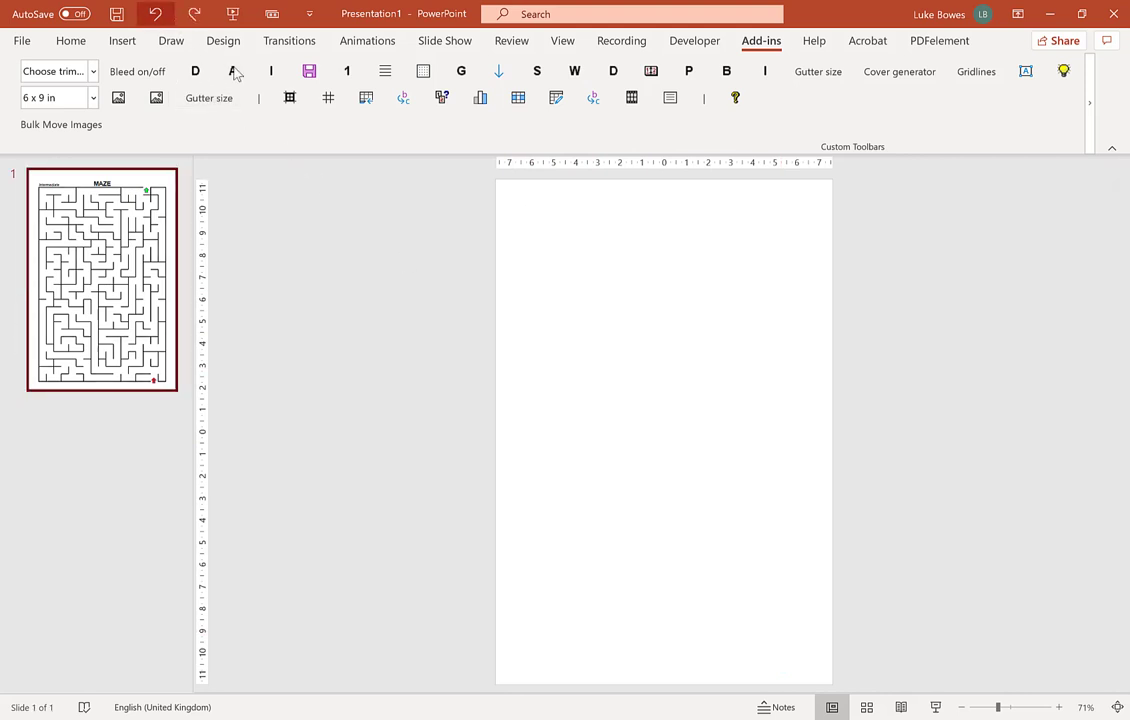
left_click(520, 100)
left_click(558, 399)
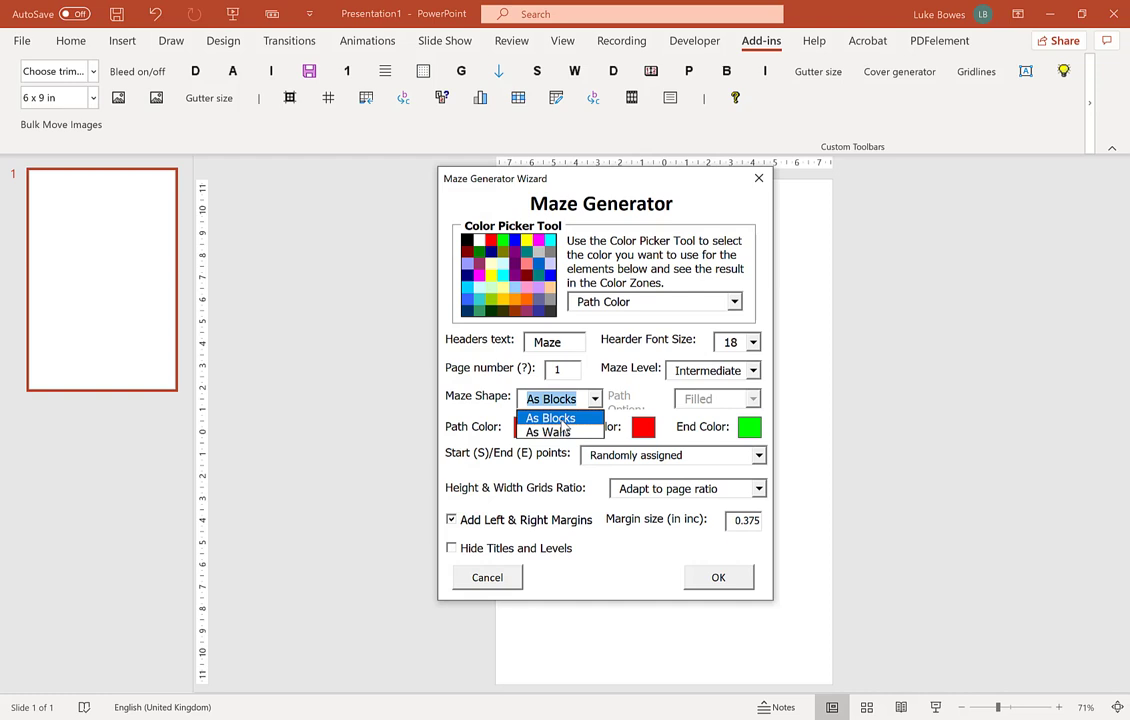
left_click(556, 431)
left_click(720, 399)
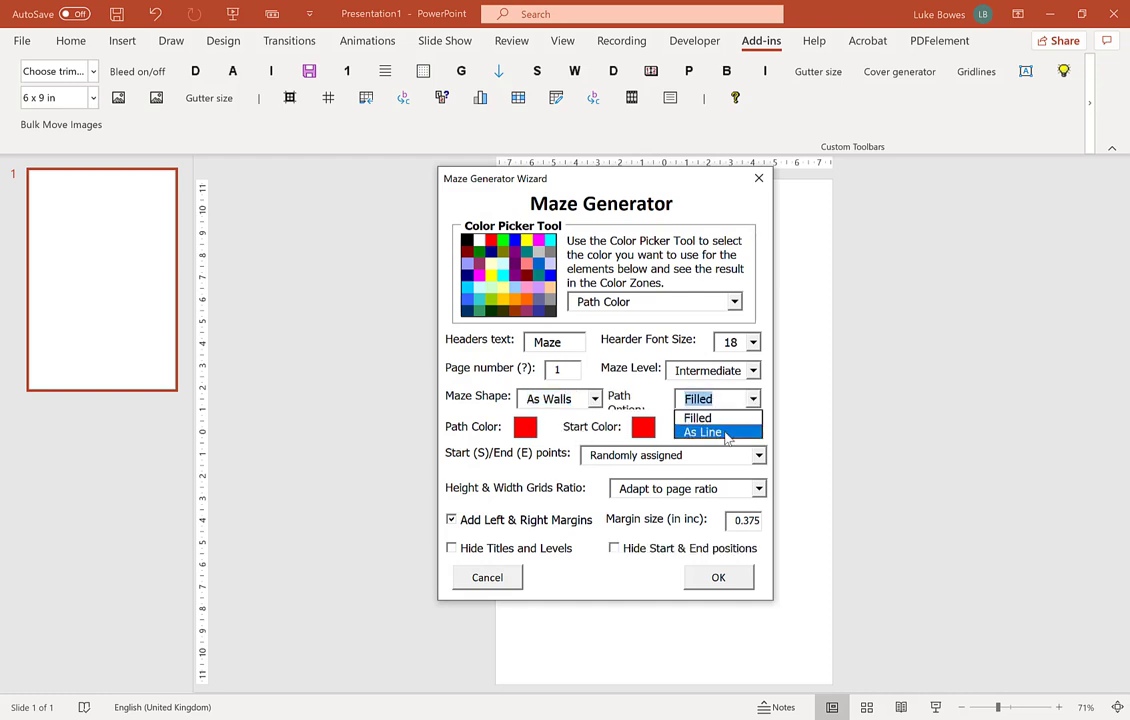
left_click(726, 433)
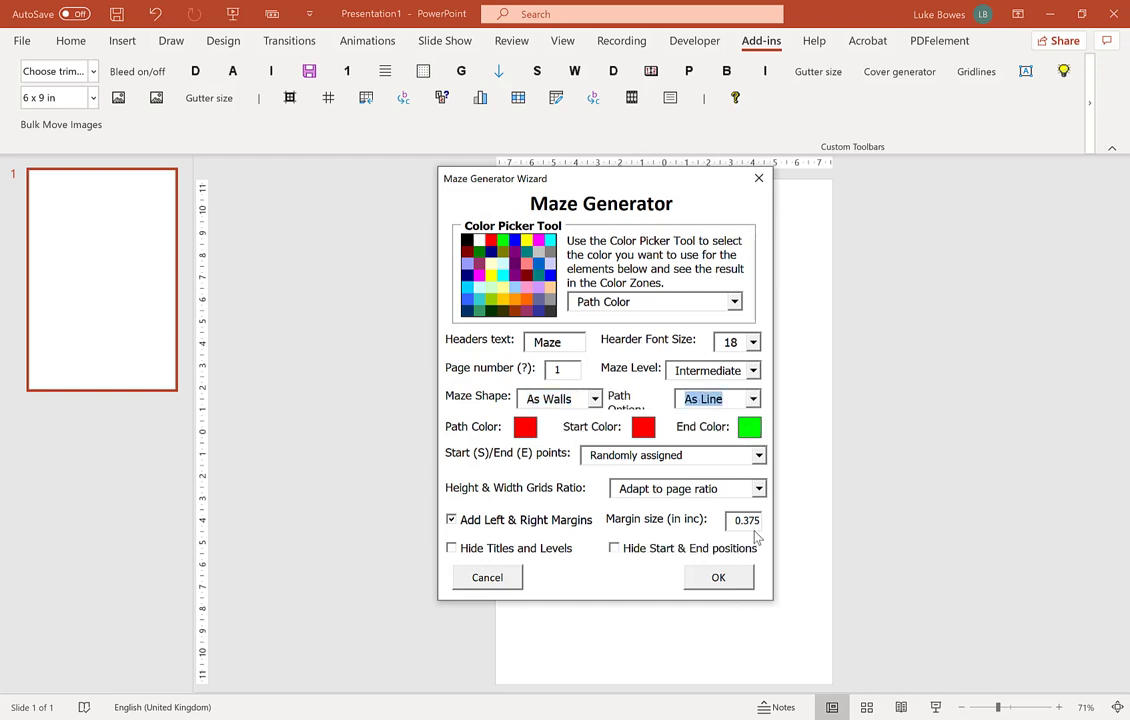
Generate the wall maze with the line path and open its solution on slide 2
left_click(718, 578)
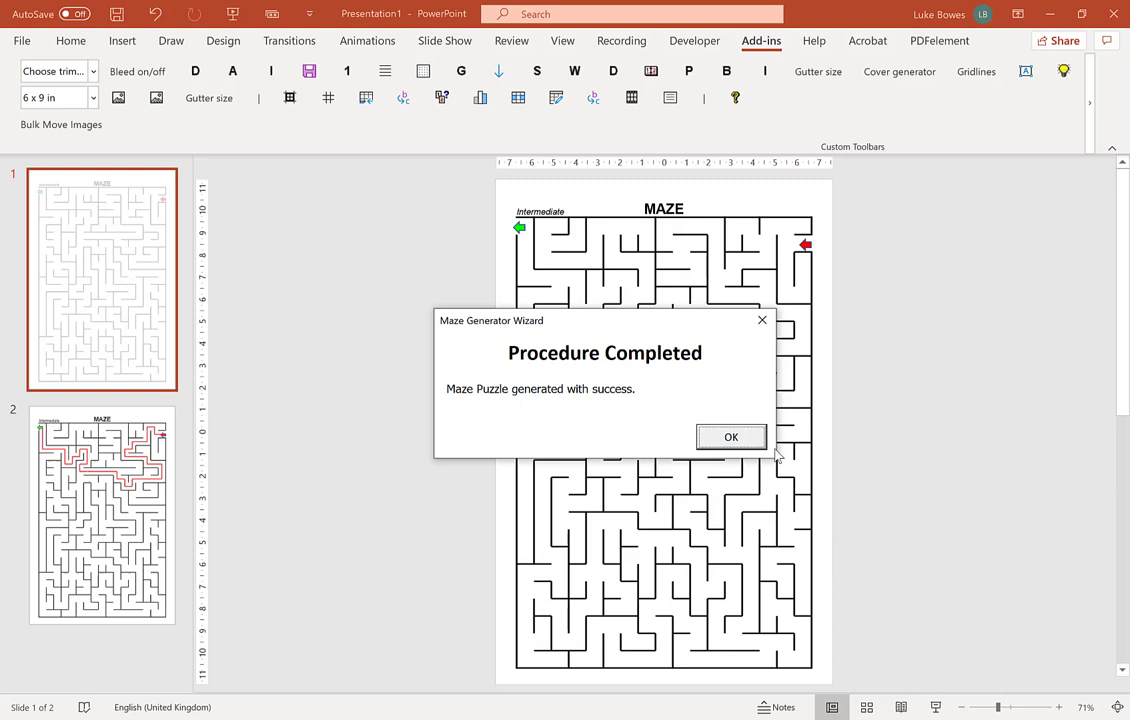
left_click(720, 437)
left_click(165, 455)
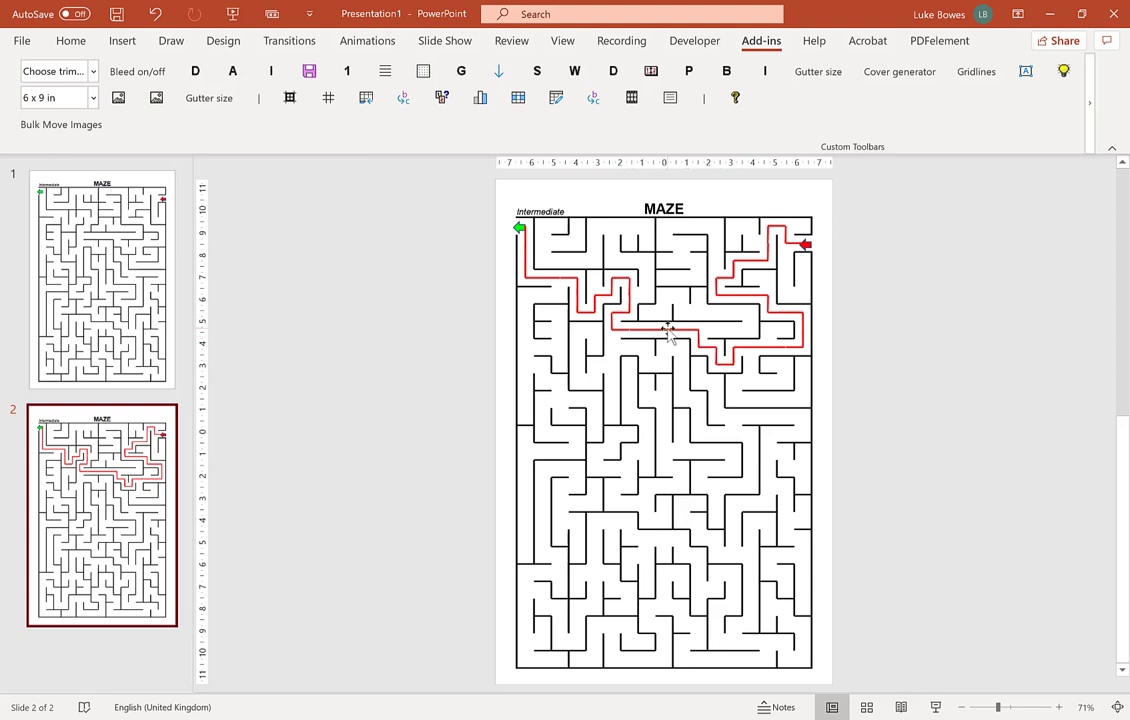
Undo the line-path maze and reopen the Maze Generator, again choosing the As Walls shape with the As Line path option
left_click(155, 13)
left_click(155, 13)
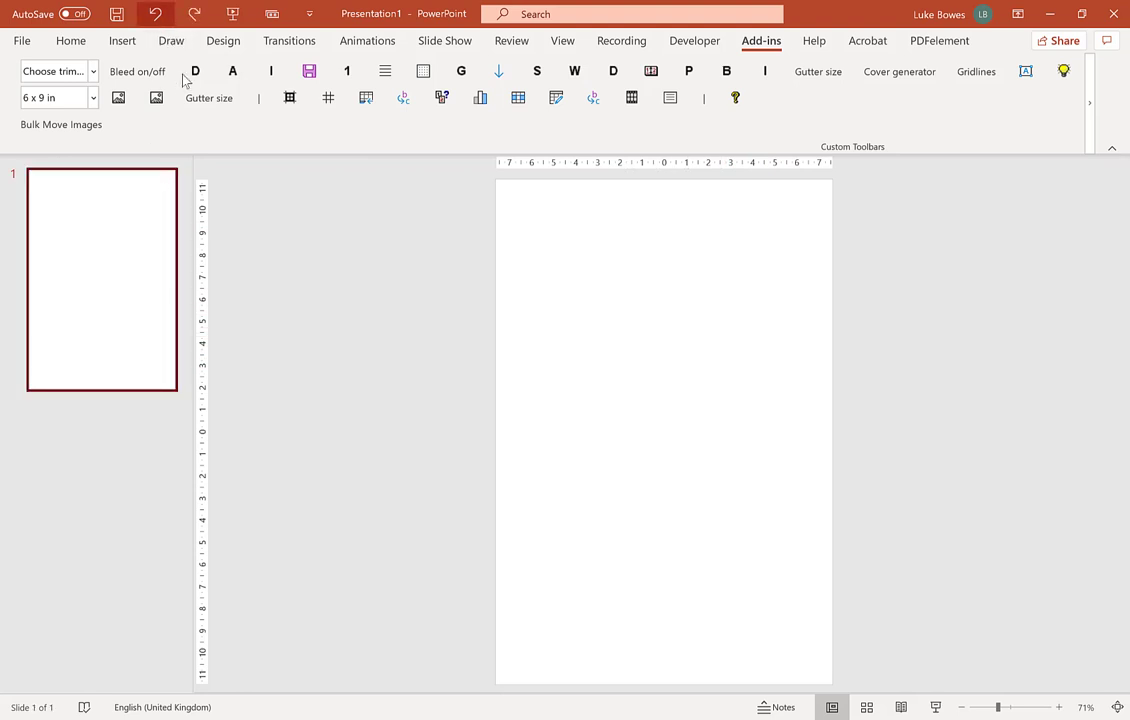
left_click(518, 98)
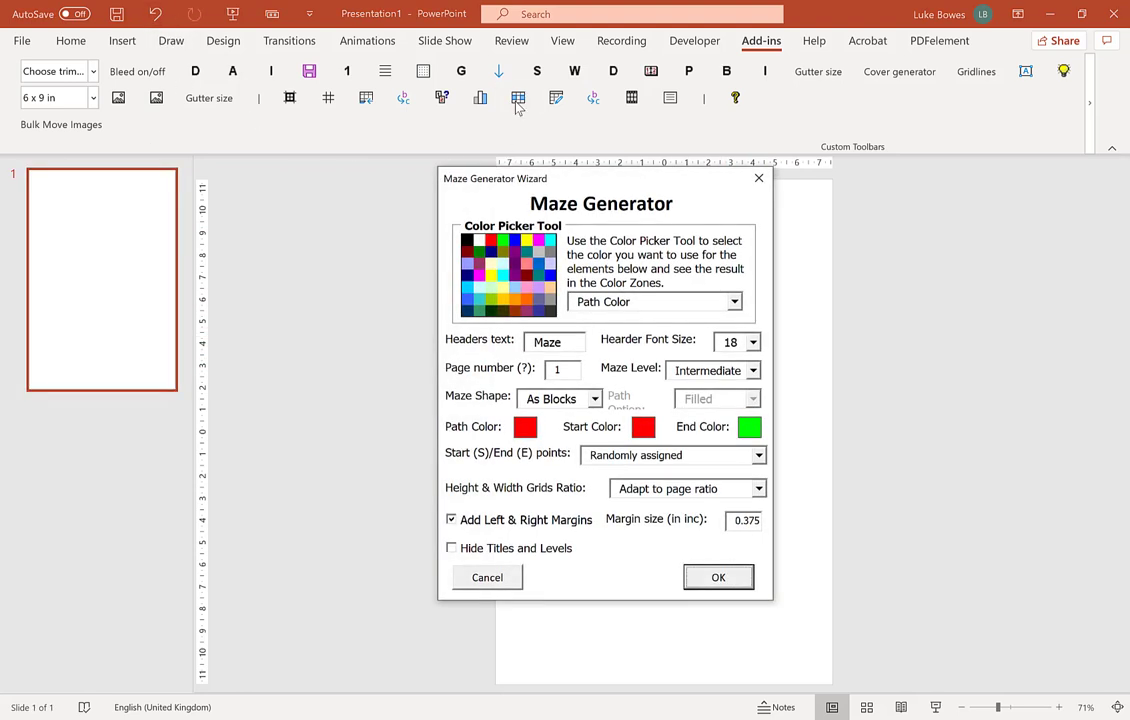
left_click(545, 400)
left_click(540, 430)
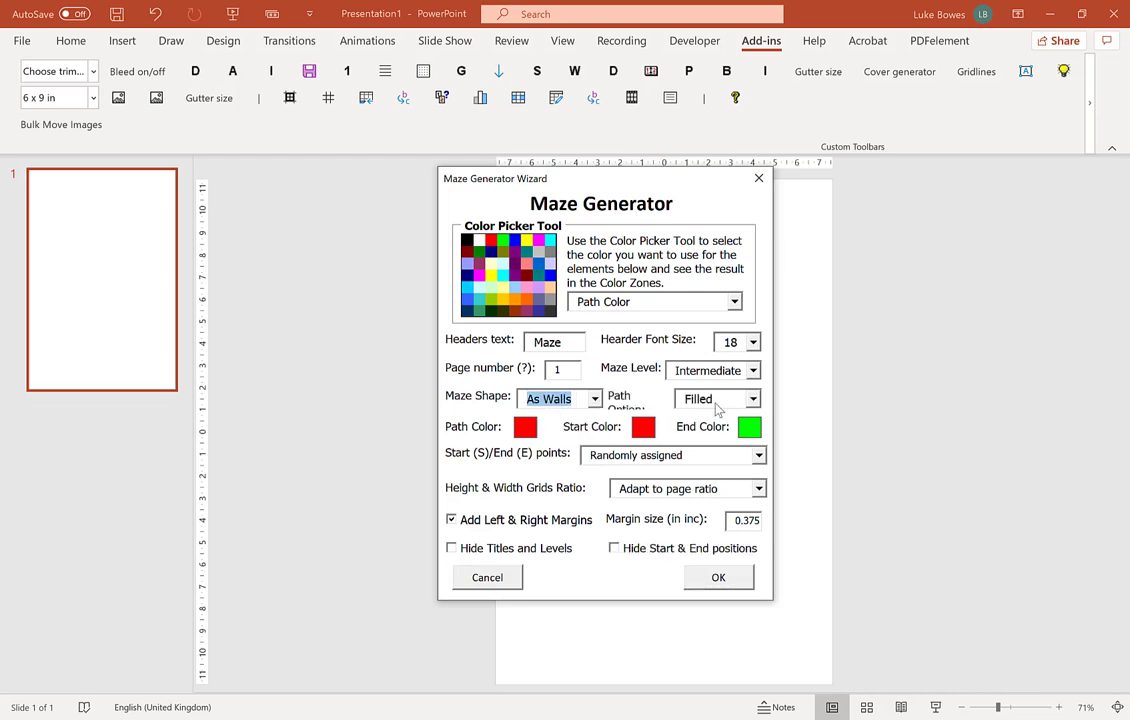
left_click(716, 402)
left_click(718, 431)
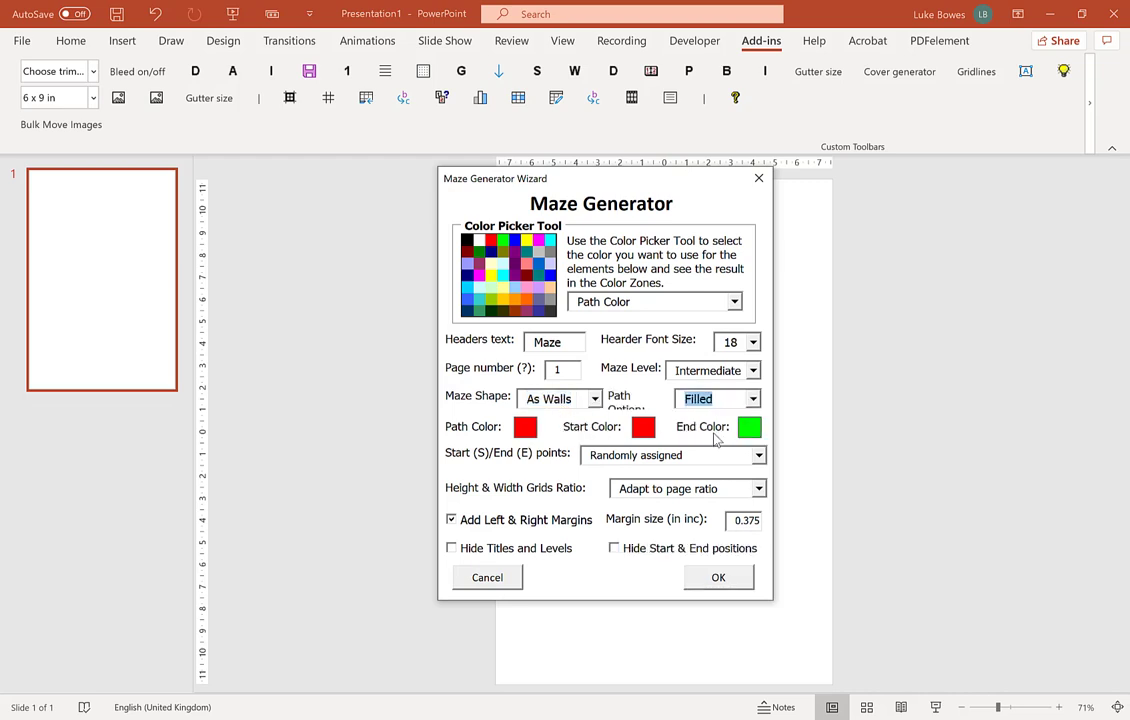
Set the maze's Path Color to gray with the Color Picker Tool
left_click(652, 306)
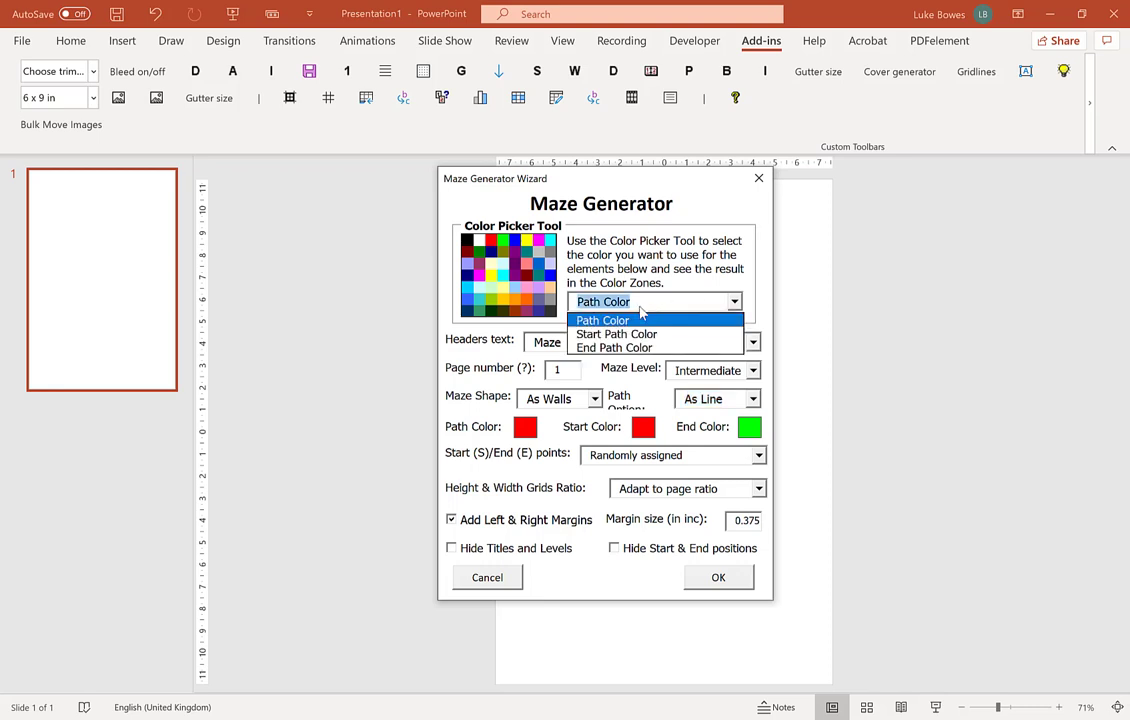
left_click(615, 324)
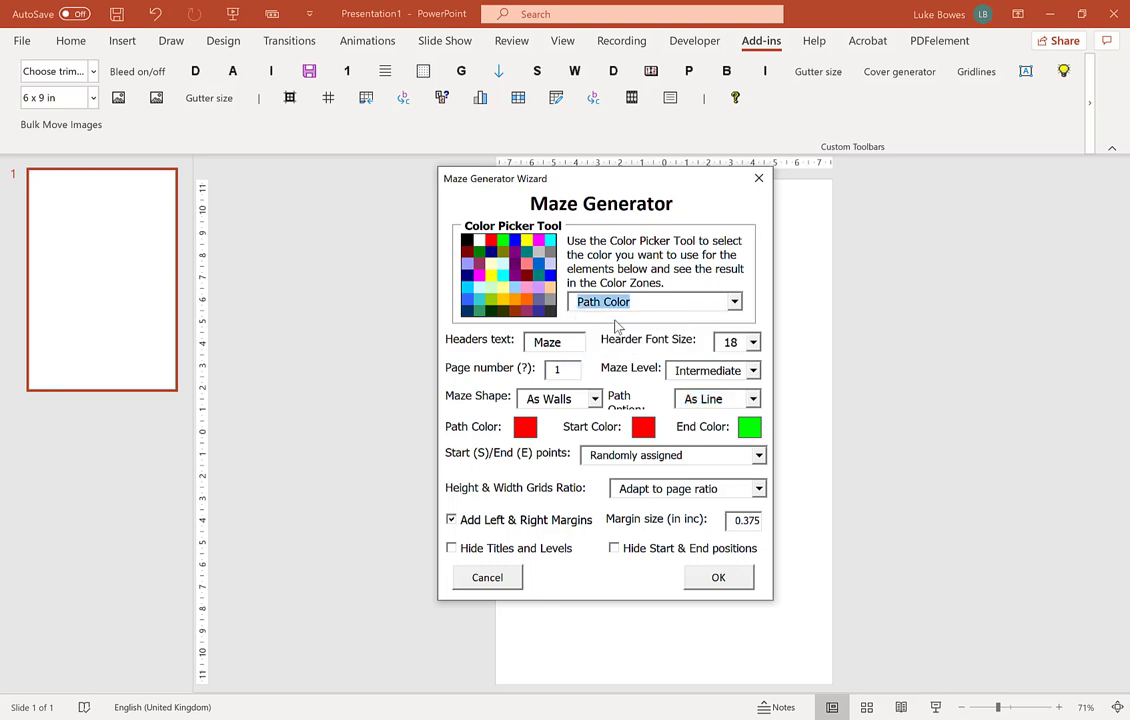
left_click(551, 304)
Set the Start Path Color to dark gray and the End Path Color to cyan
left_click(587, 307)
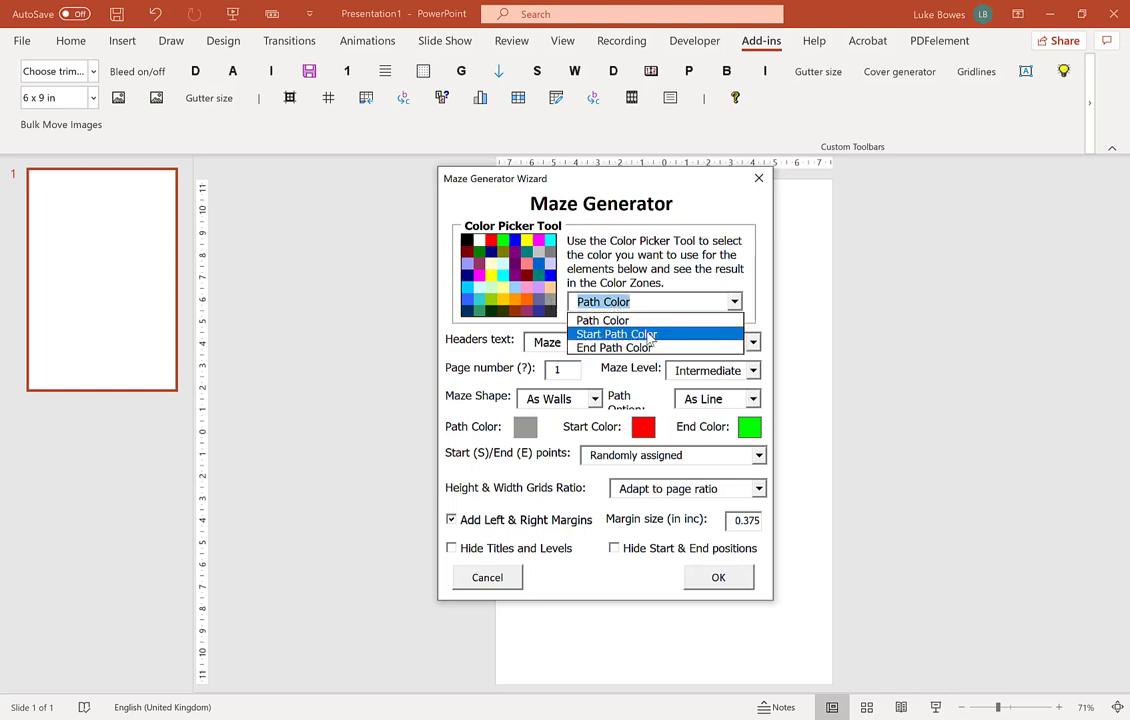
left_click(632, 336)
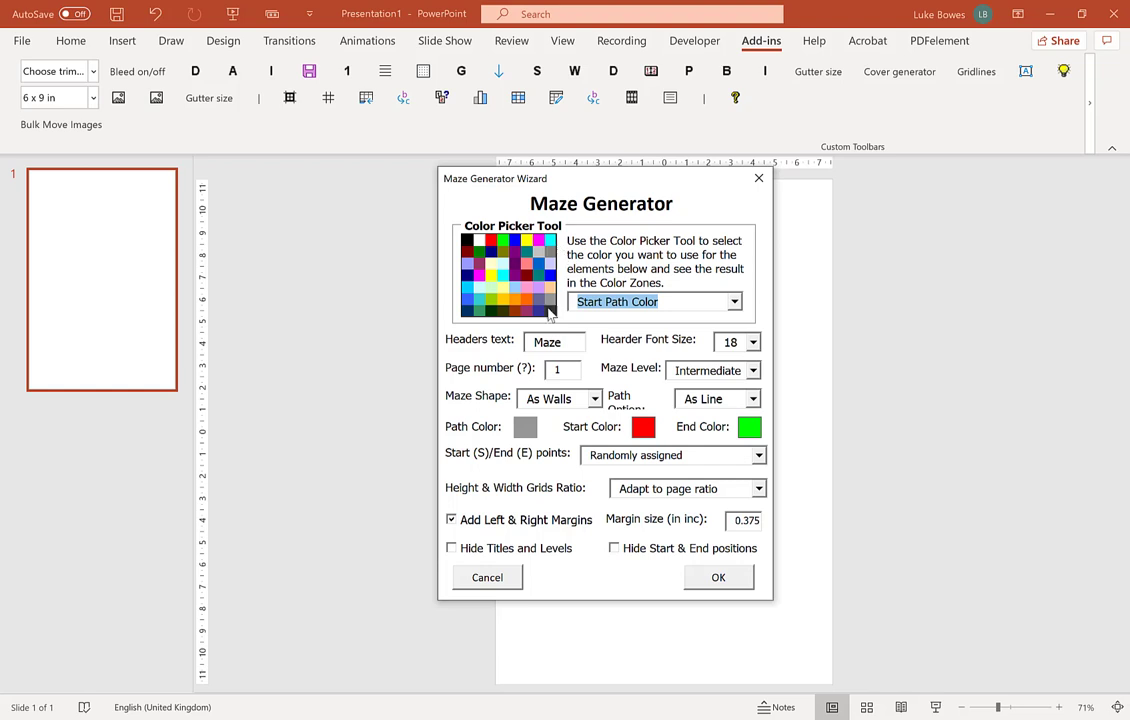
left_click(550, 311)
left_click(617, 304)
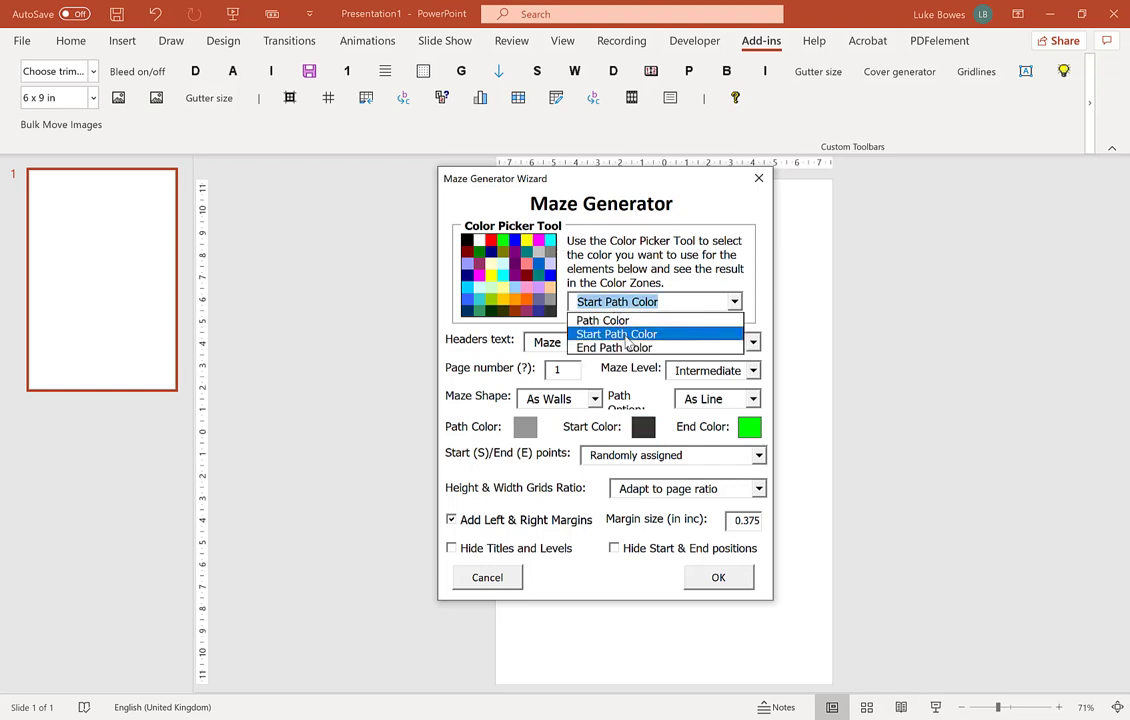
left_click(632, 347)
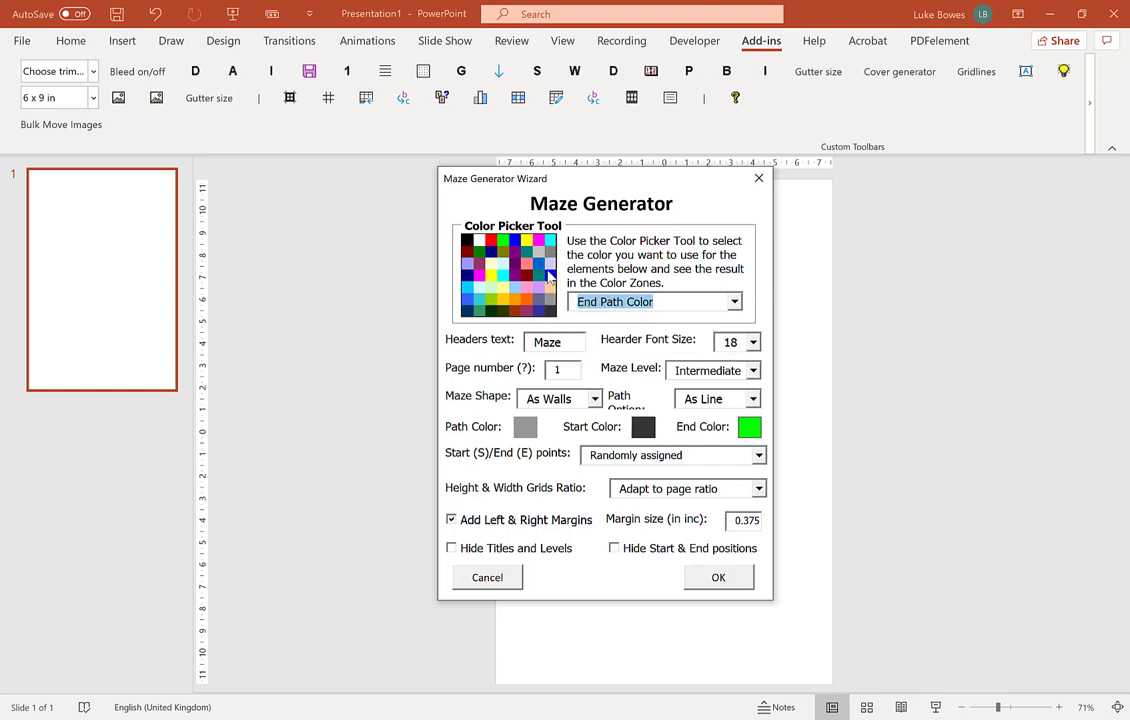
left_click(552, 243)
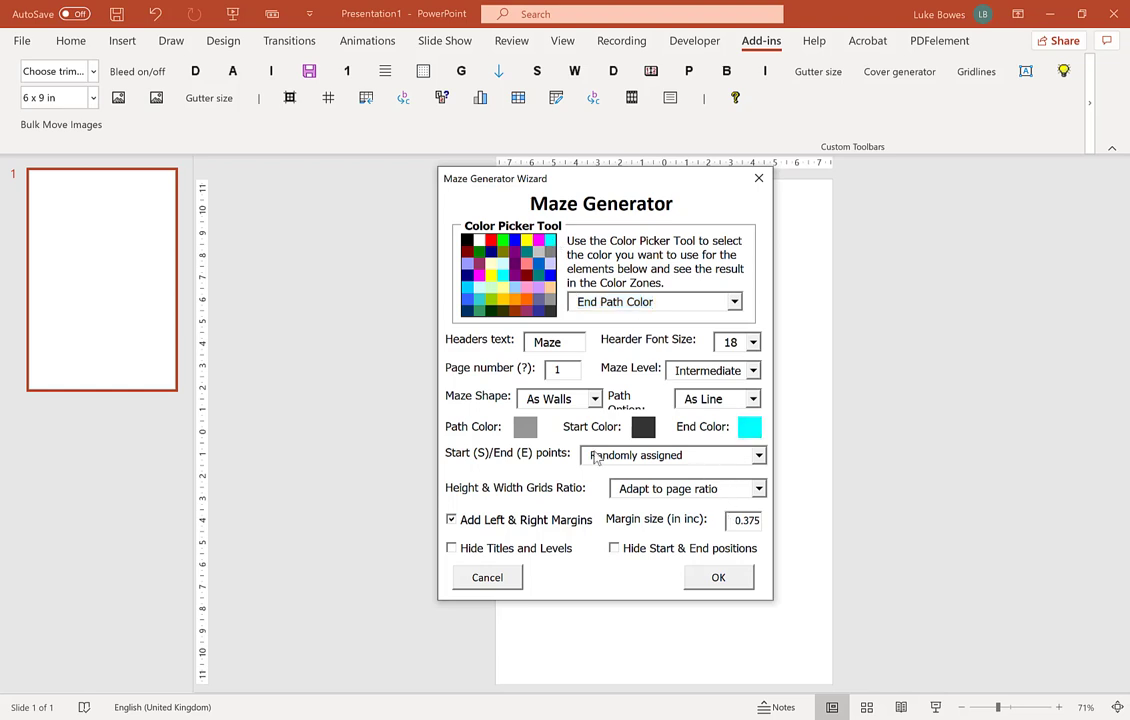
Generate the maze with the custom path, start and end colors and open its solution on slide 2
left_click(719, 580)
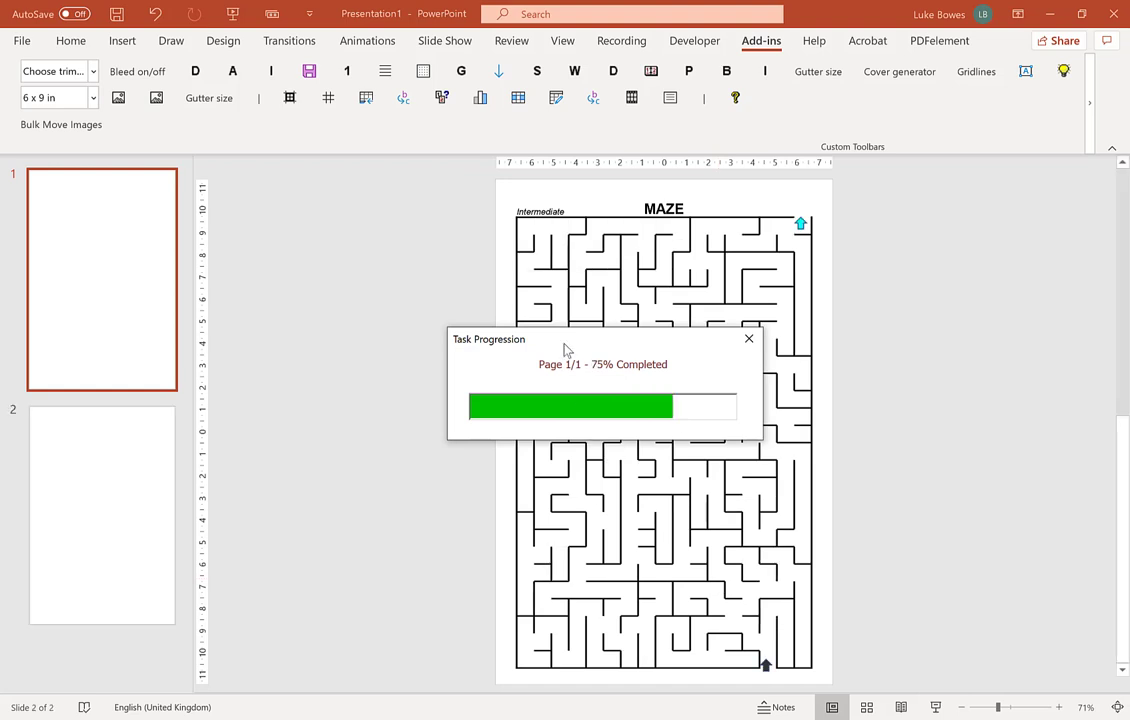
left_click(729, 436)
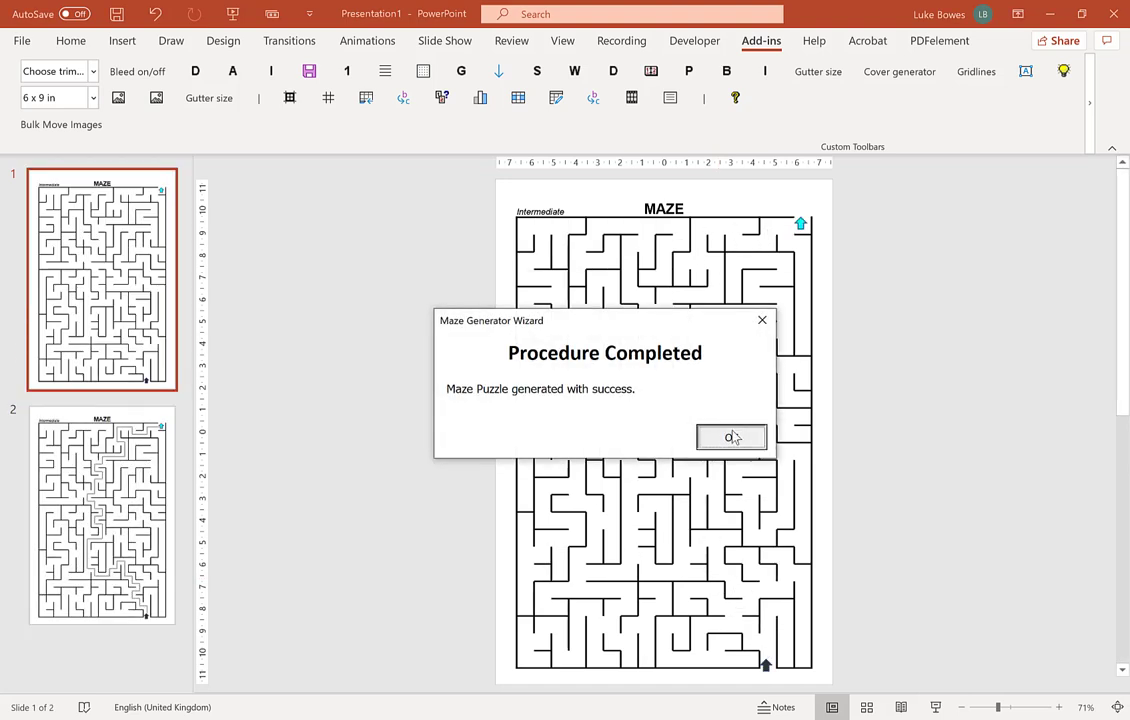
left_click(136, 451)
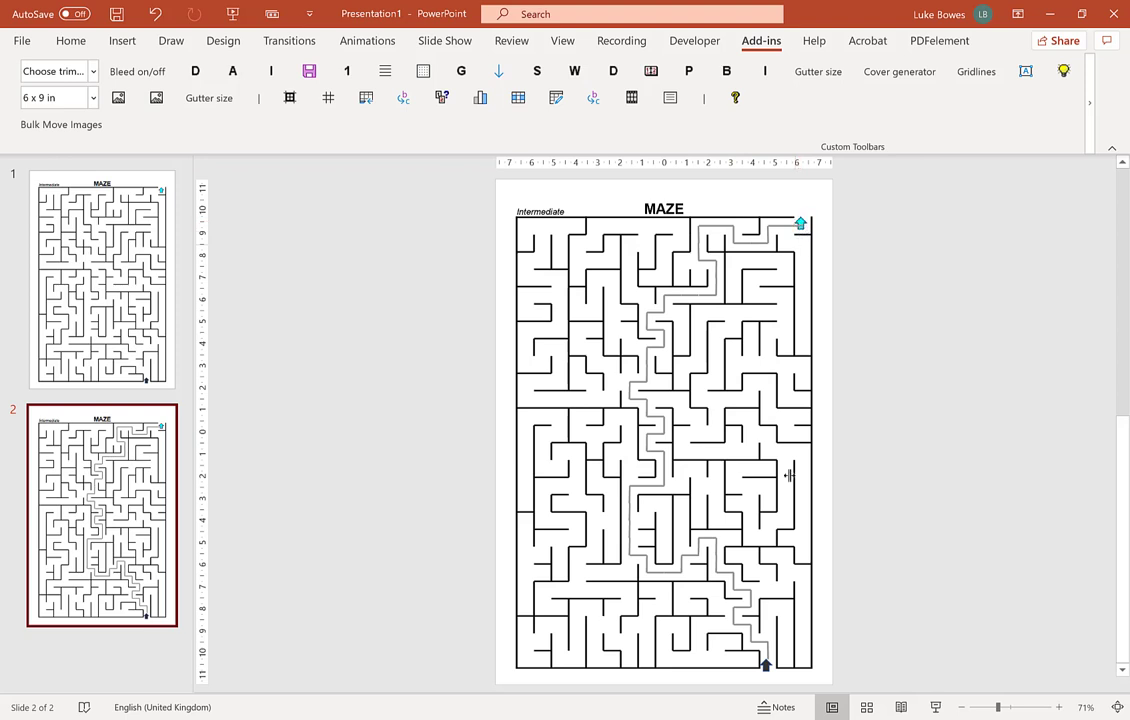
Undo the custom-colored maze and set the Maze Generator to As Walls with the As Line path option
left_click(156, 14)
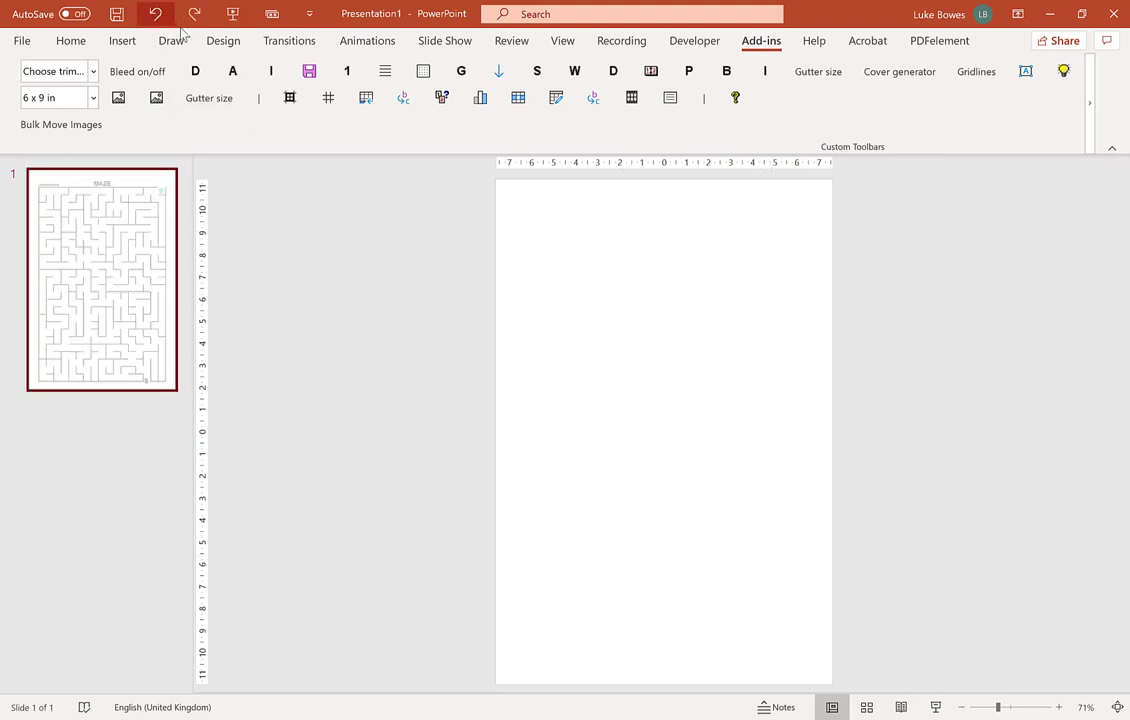
left_click(519, 98)
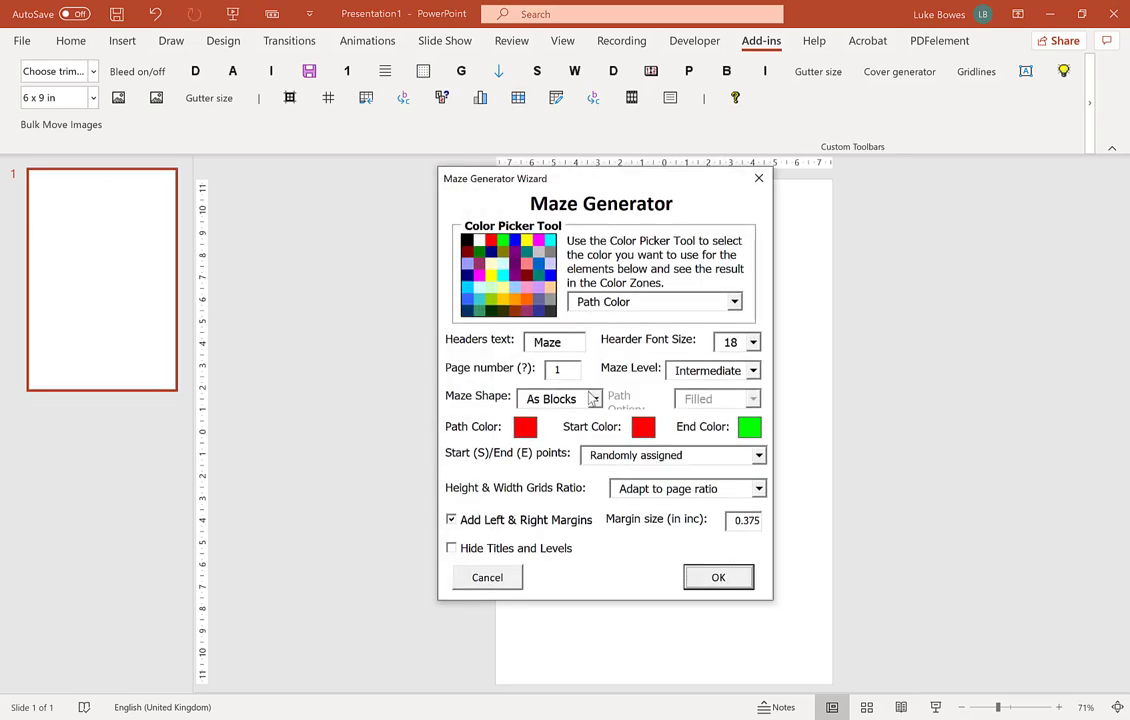
left_click(595, 399)
left_click(548, 432)
left_click(752, 399)
left_click(706, 430)
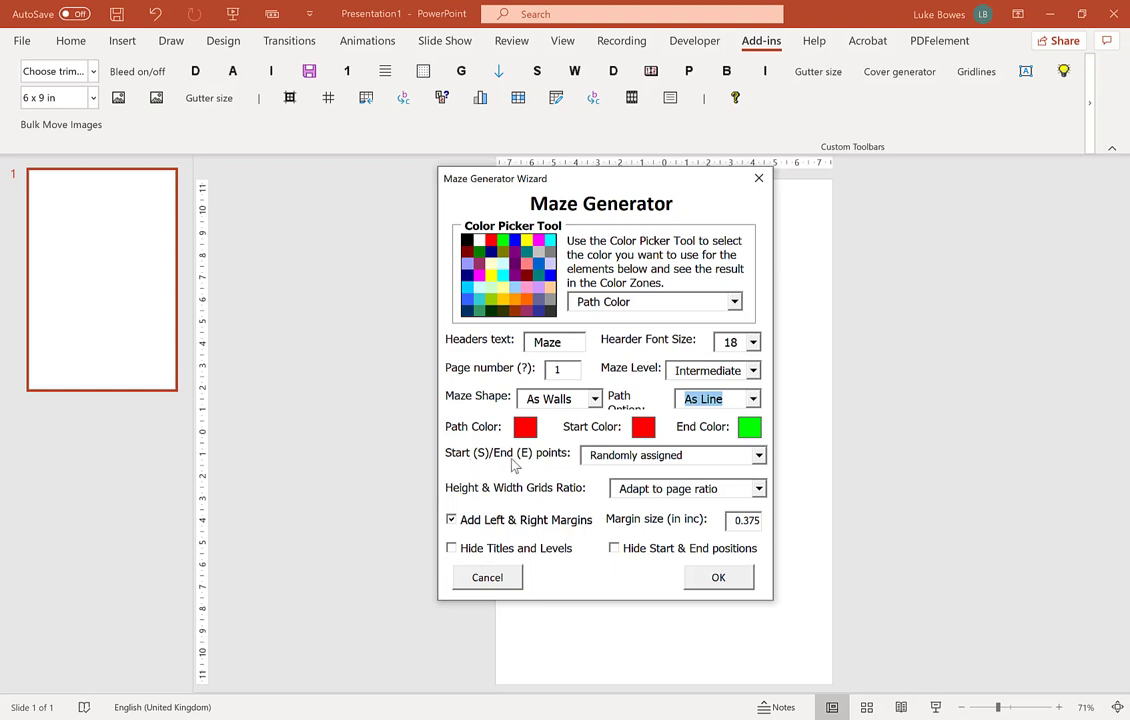
Set the start and end points to Top Left (S) & Botton Right (E) and generate the maze
left_click(632, 458)
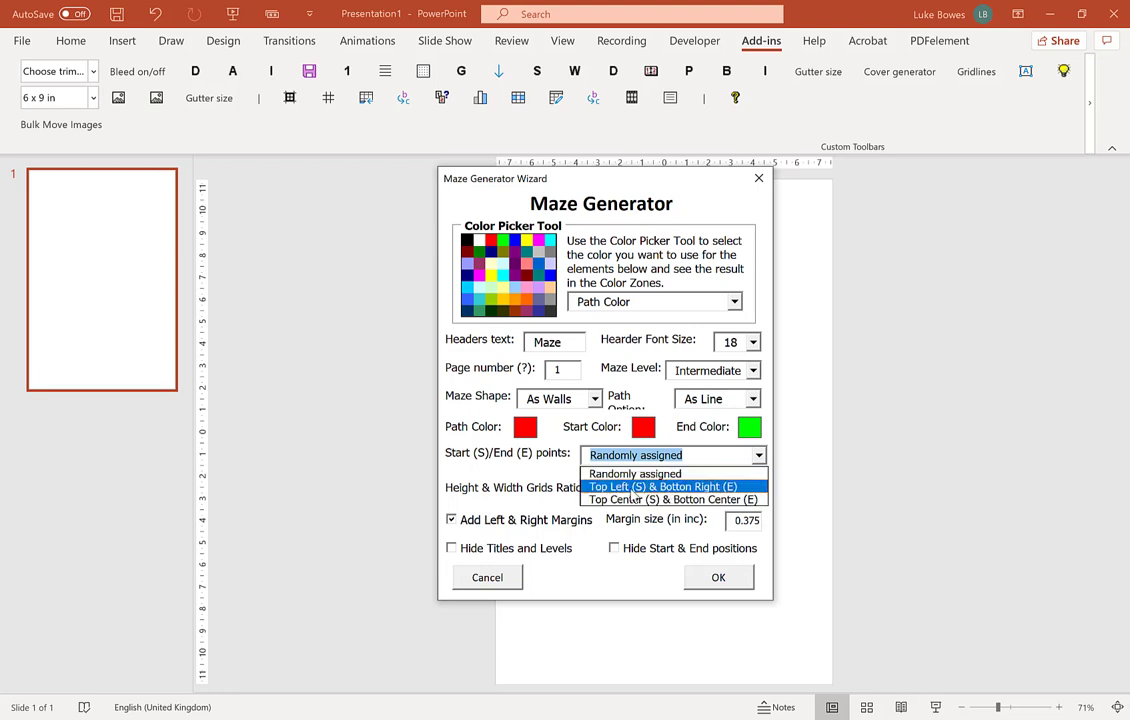
left_click(627, 487)
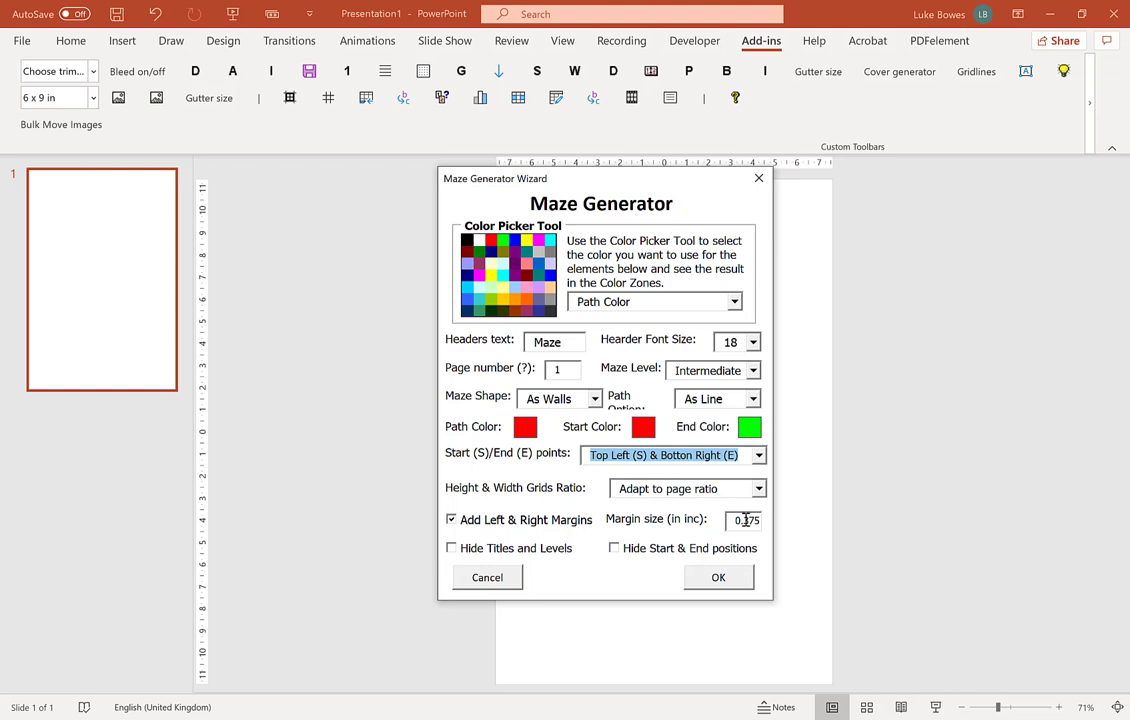
left_click(721, 577)
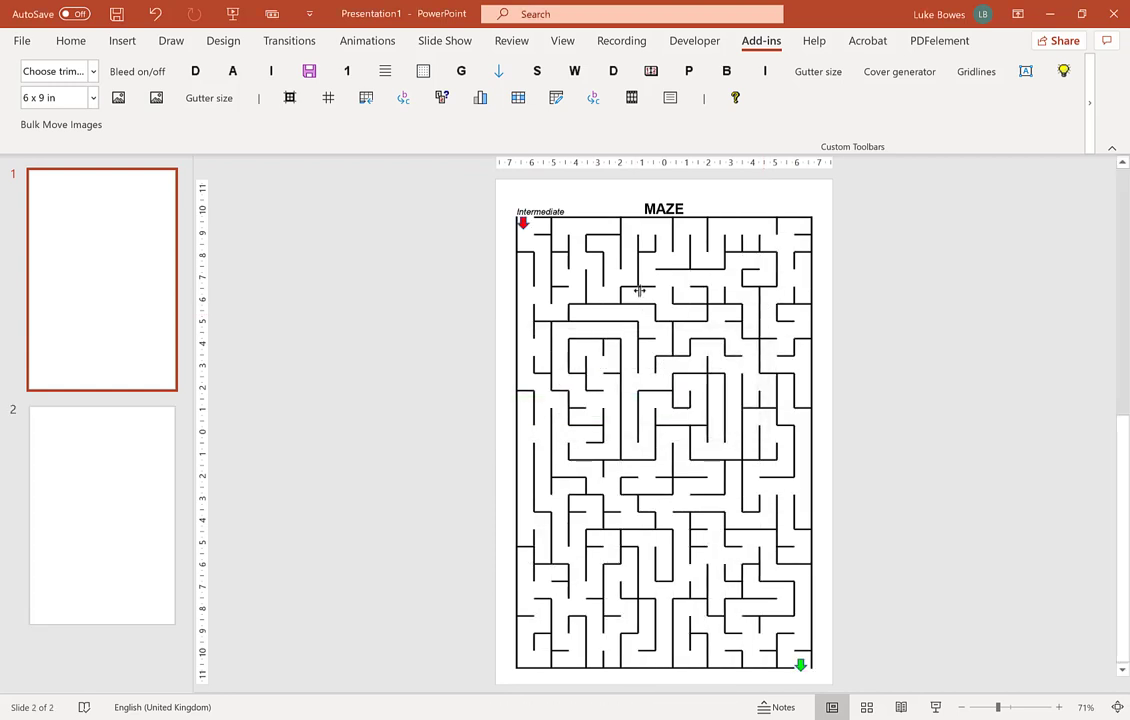
left_click(727, 436)
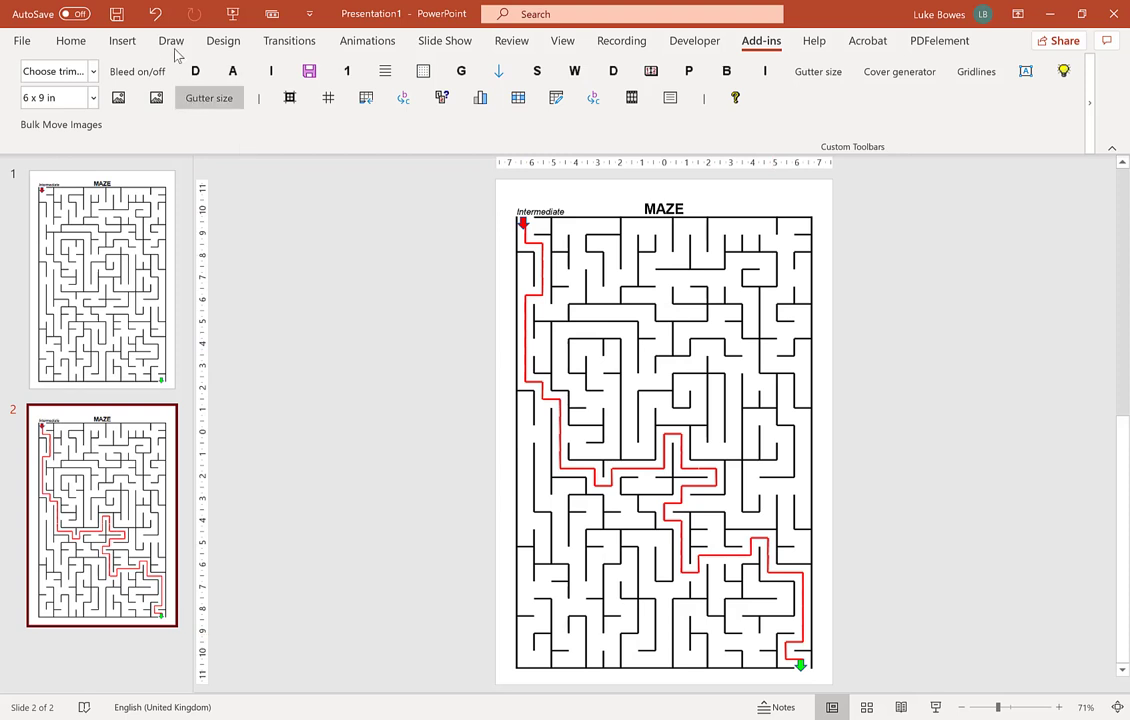
Undo the corner-to-corner maze and reopen the Maze Generator with the maze shape set to As Walls
left_click(155, 13)
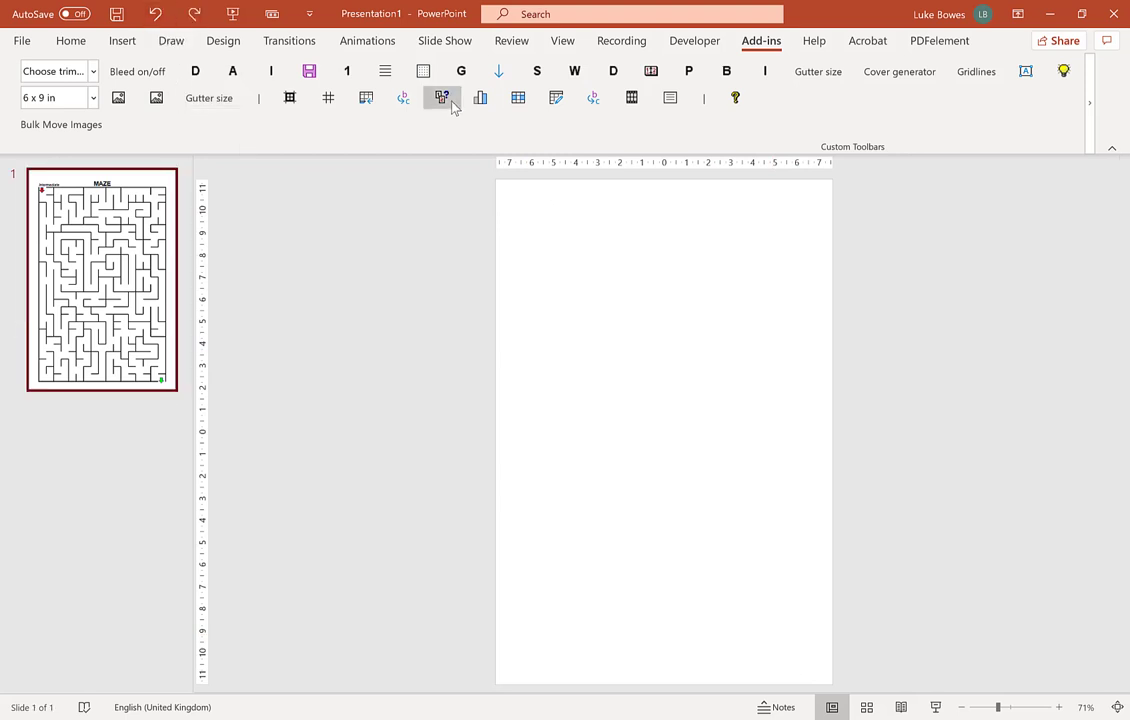
left_click(518, 98)
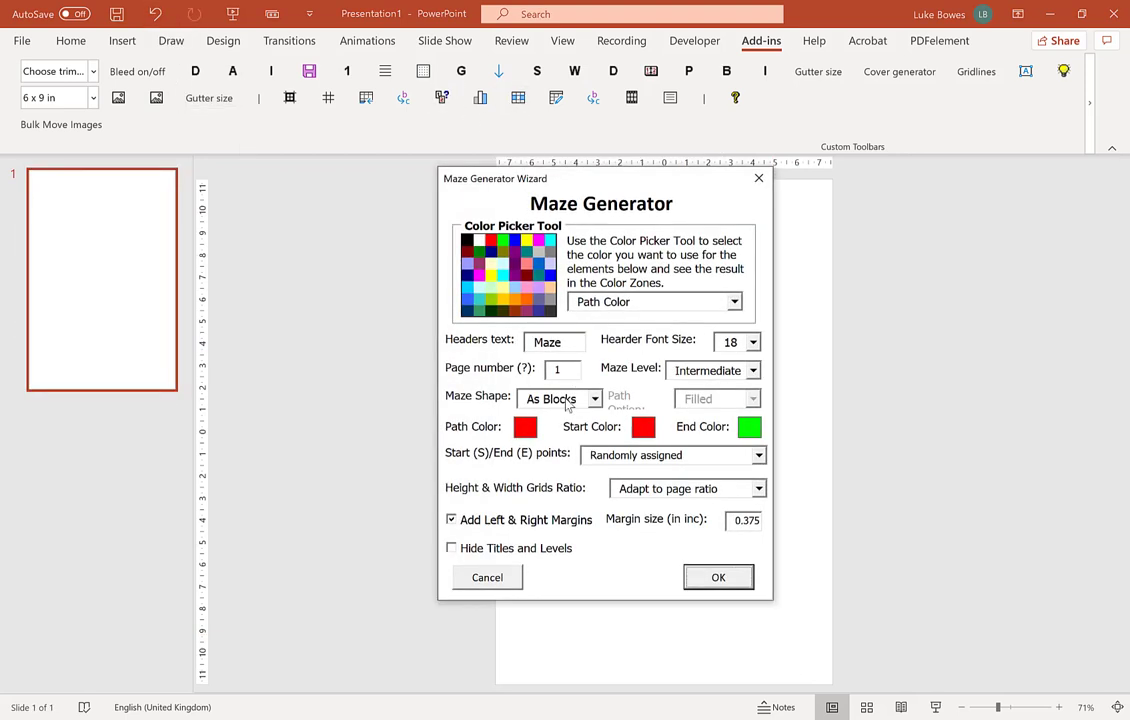
left_click(566, 401)
left_click(582, 428)
Generate a maze with start and end points at Top Center (S) & Botton Center (E) and view its solution on slide 2
left_click(655, 459)
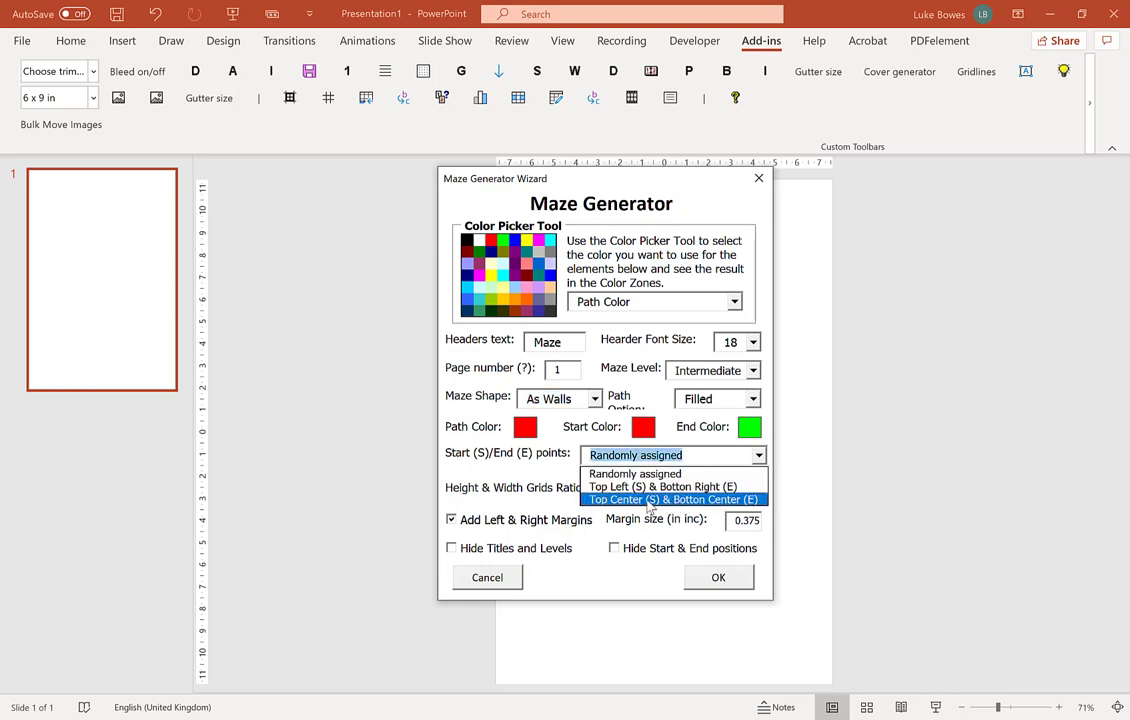
left_click(650, 500)
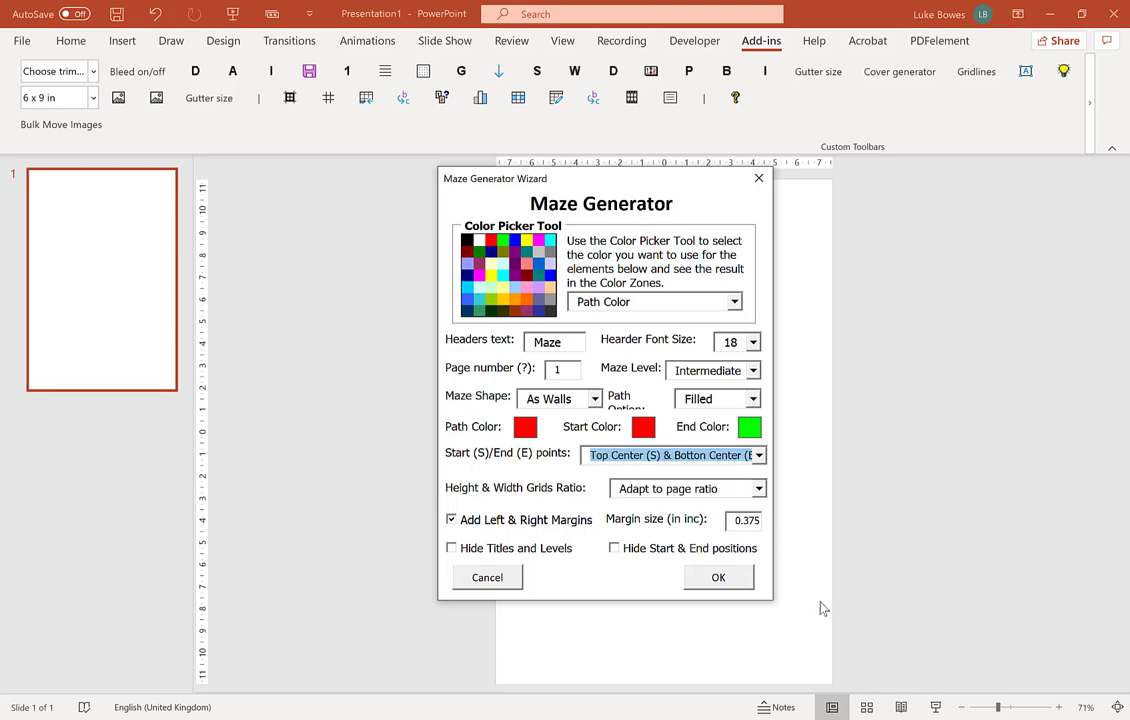
left_click(733, 581)
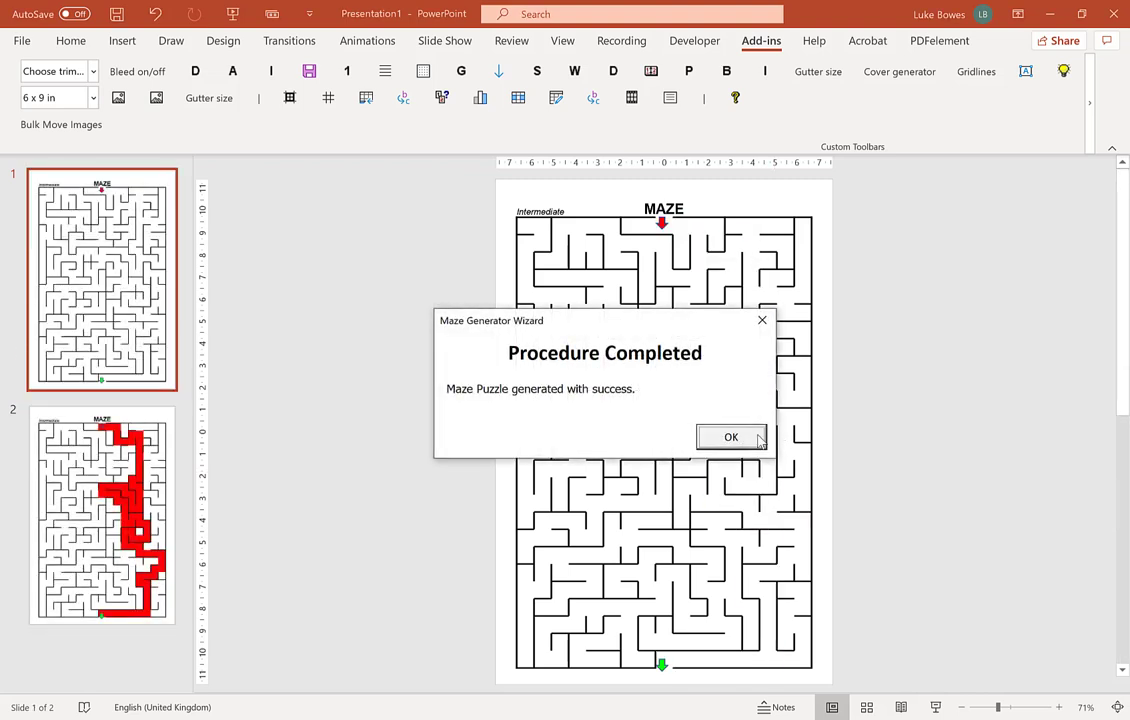
left_click(727, 434)
scroll(208, 296, "down", 1)
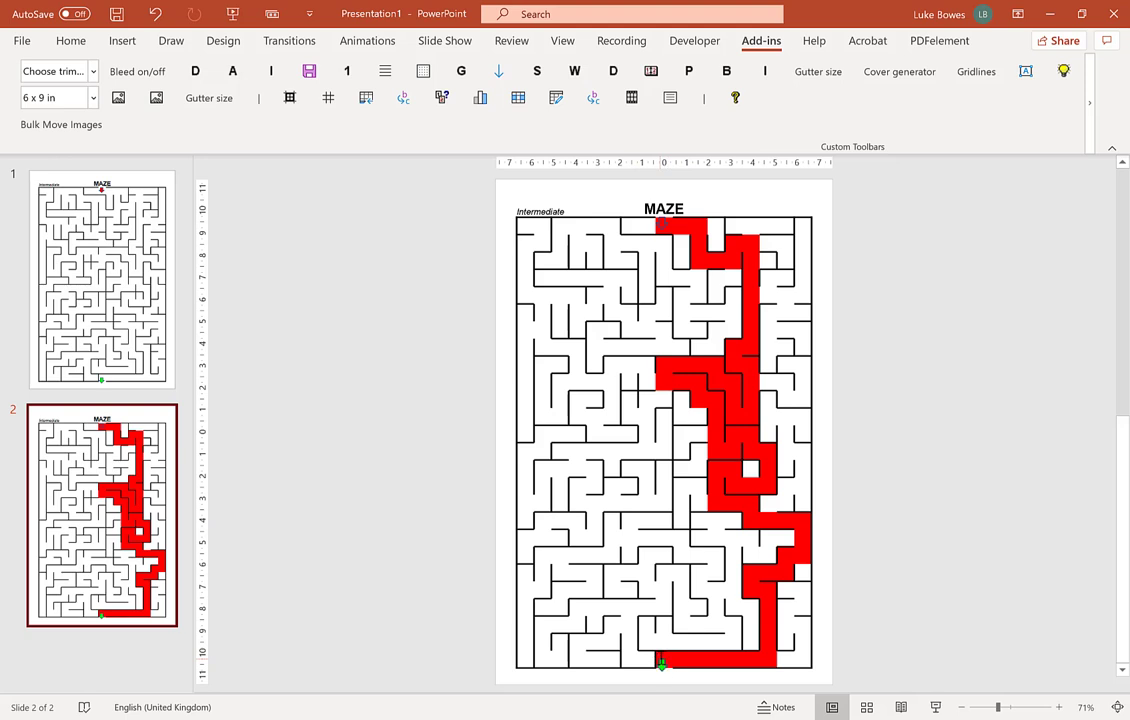
Undo the generated maze, reopen the Maze Generator and set the height and width grids ratio to Keep square
left_click(156, 16)
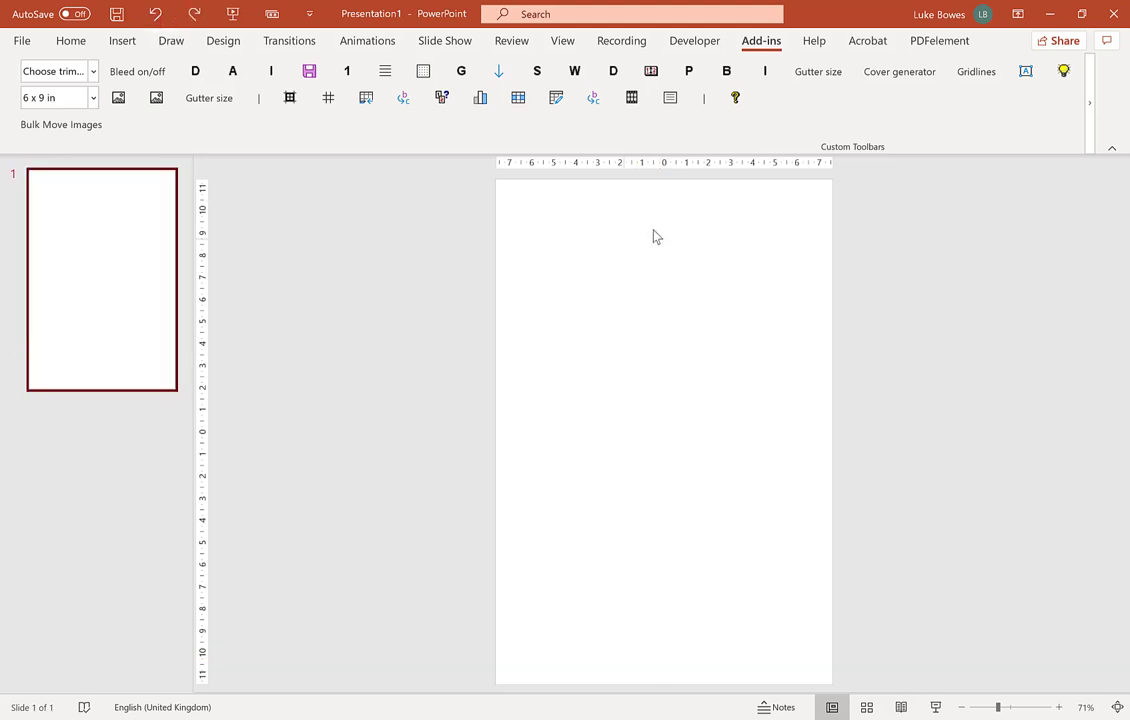
left_click(518, 97)
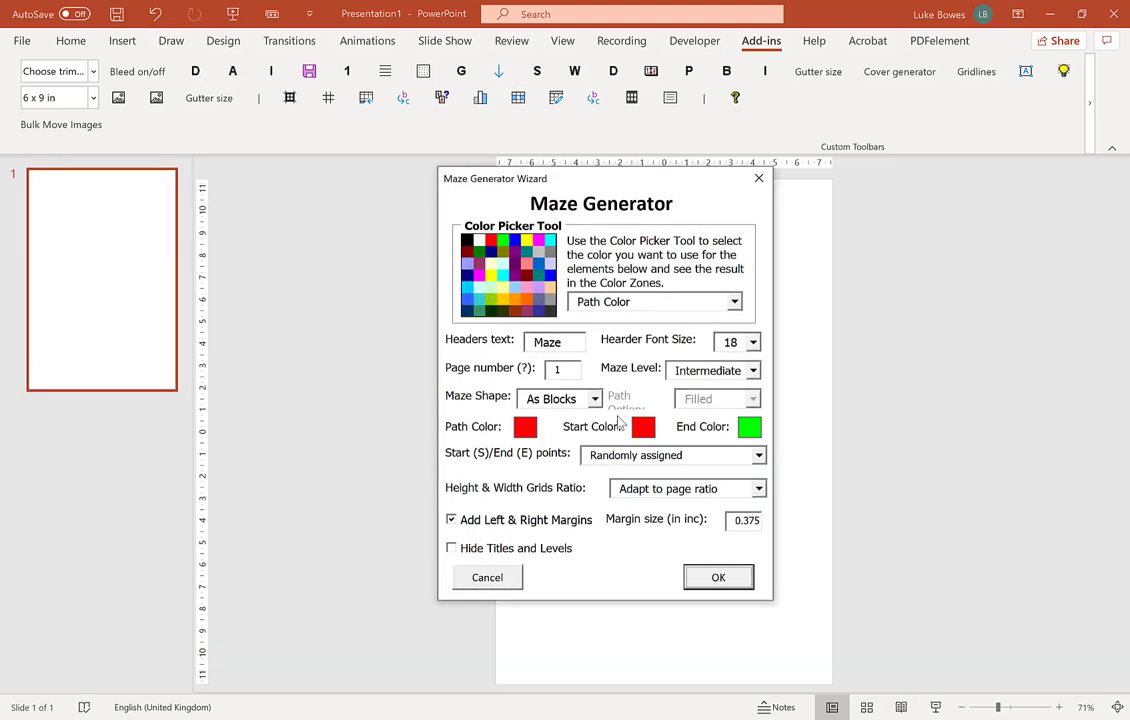
left_click(662, 490)
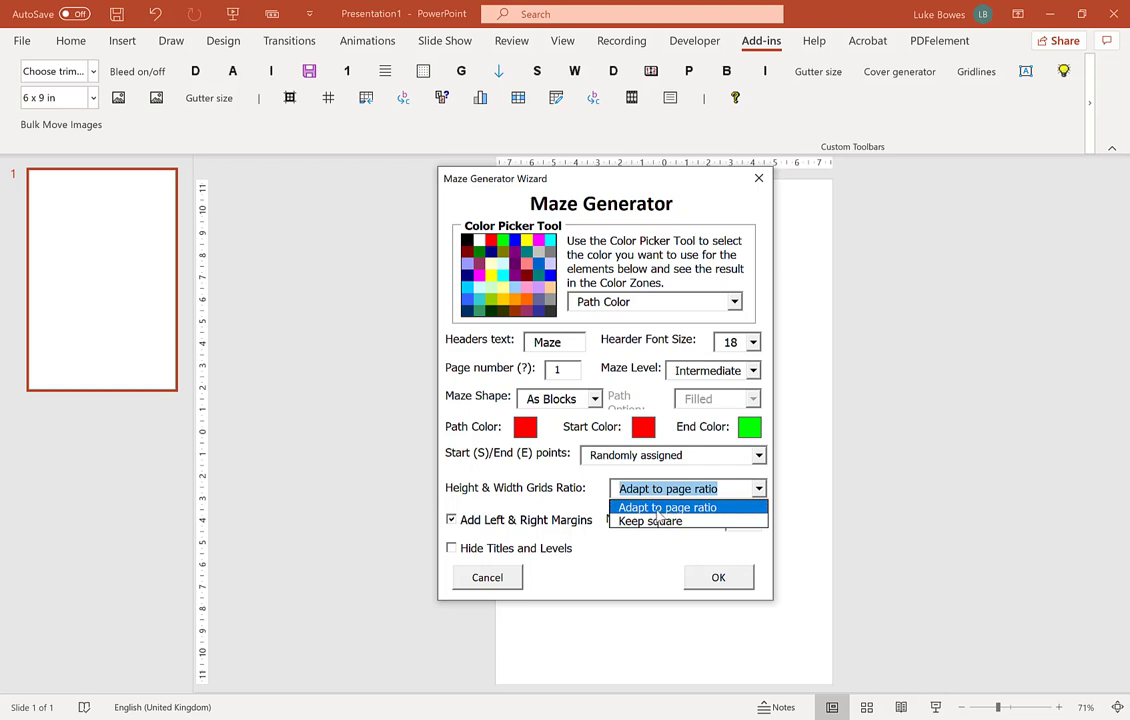
left_click(683, 515)
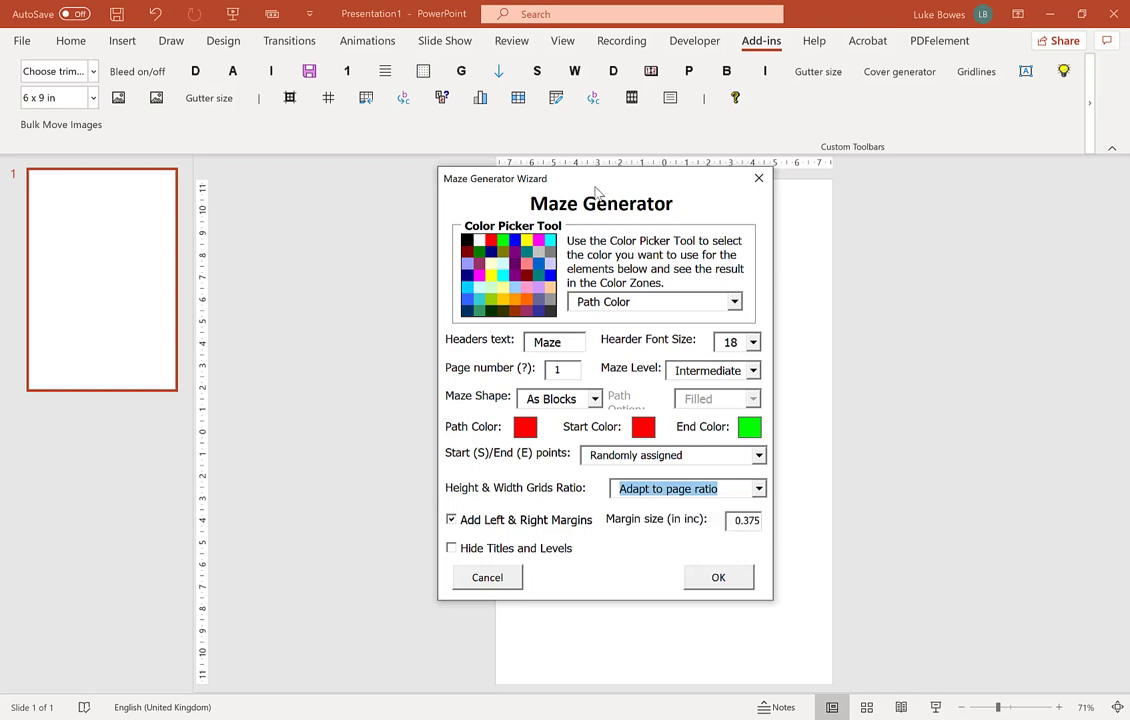
left_click_drag(528, 170, 714, 147)
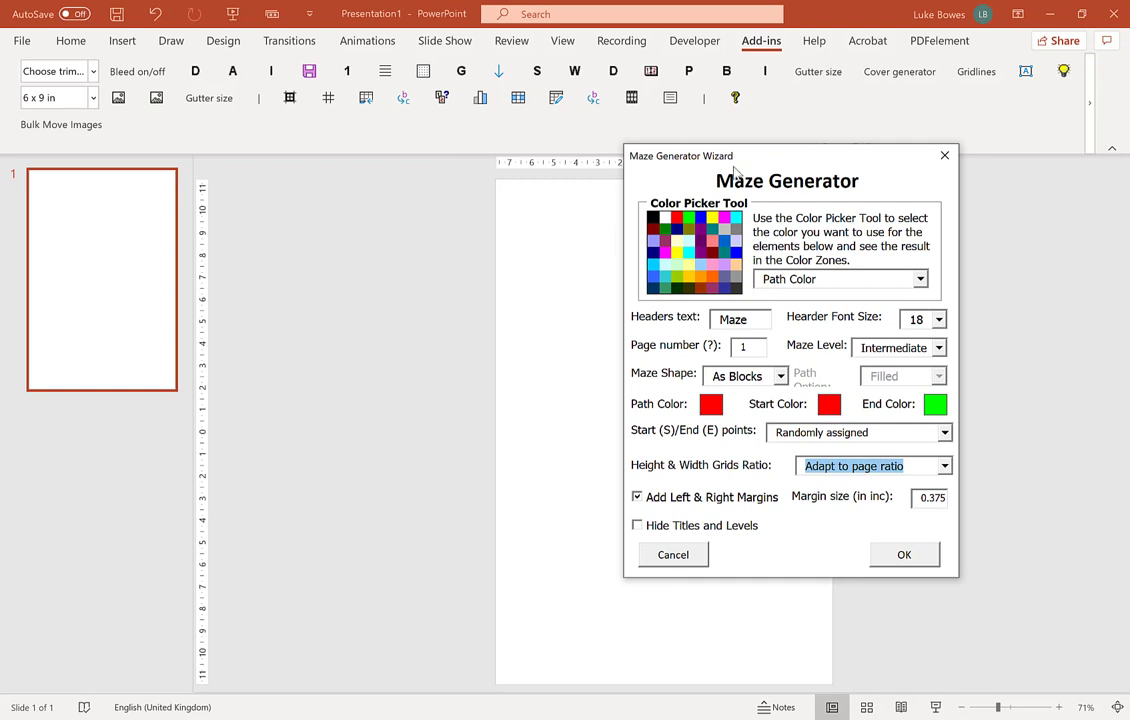
left_click_drag(811, 157, 581, 165)
left_click(692, 476)
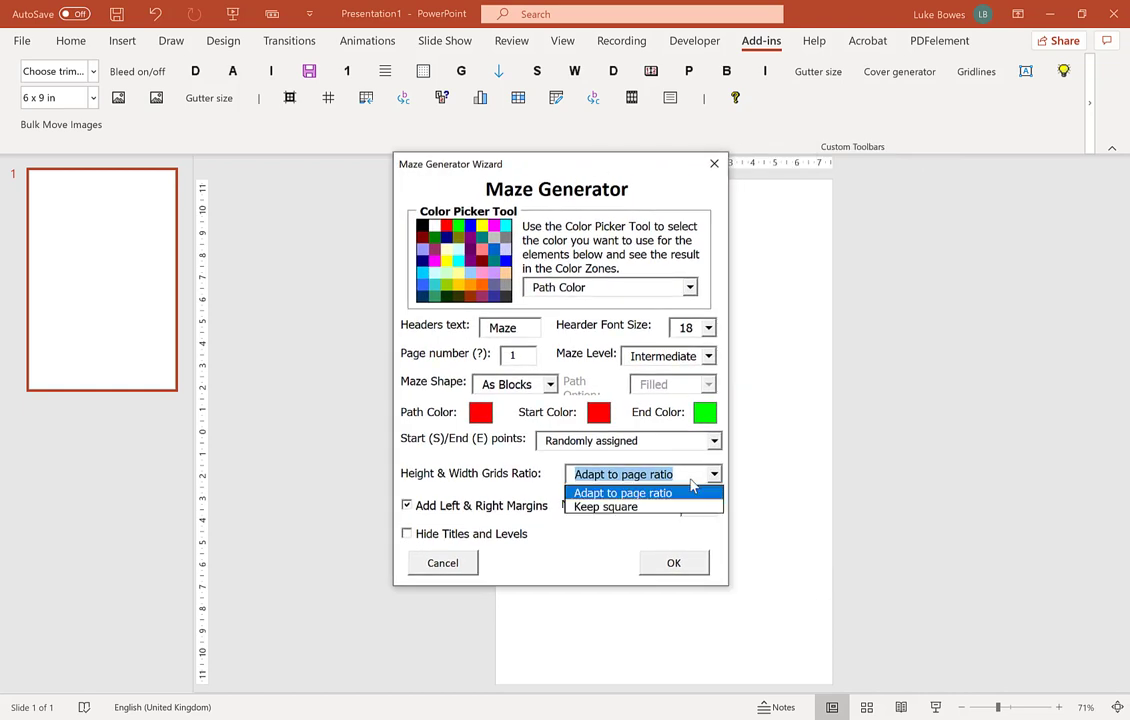
left_click(678, 508)
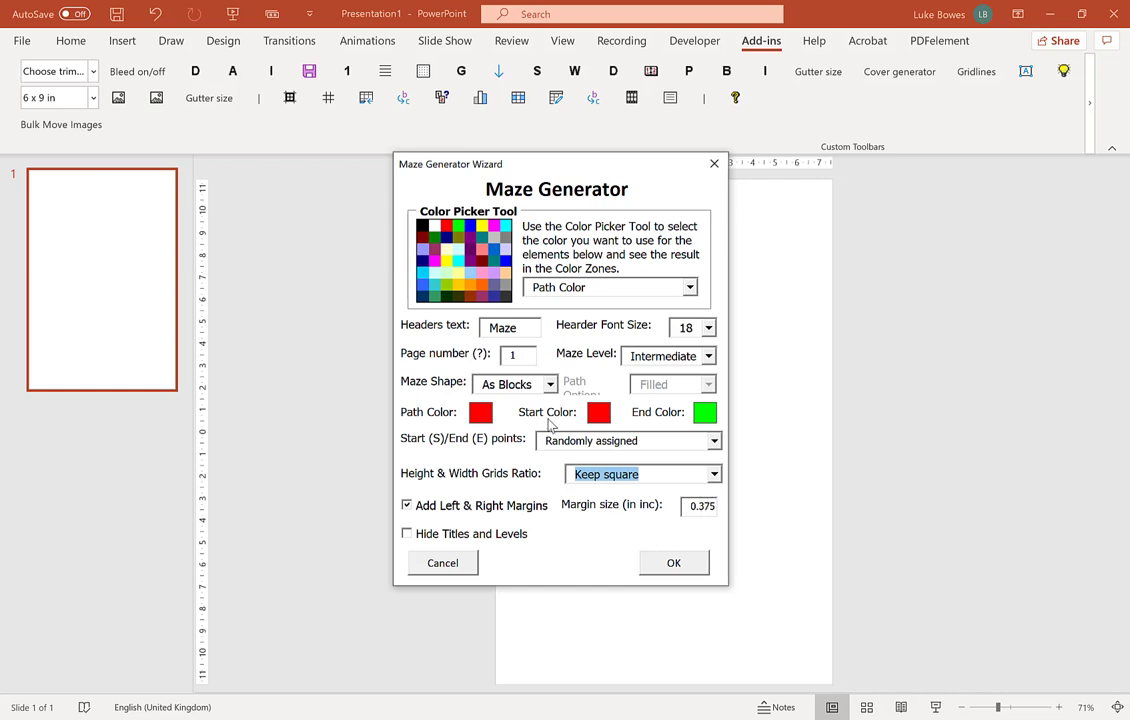
Set the maze shape to As Walls with the As Line path option and generate the square intermediate maze
left_click(490, 384)
left_click(505, 417)
left_click(660, 390)
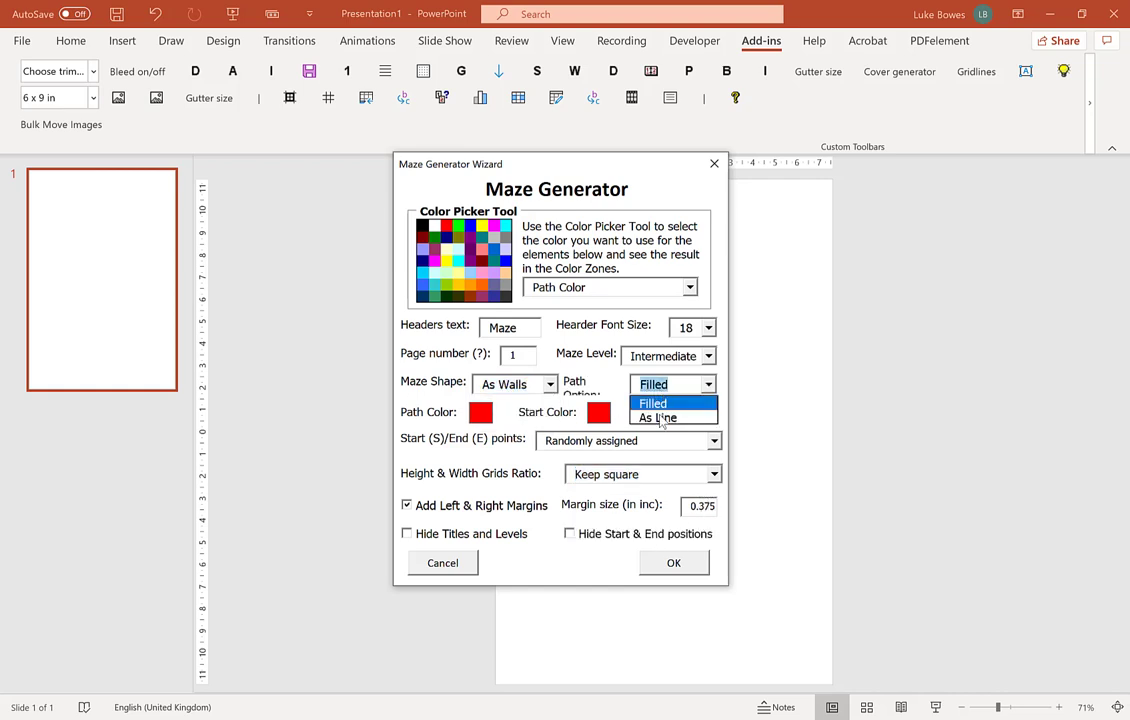
left_click(656, 415)
left_click(674, 563)
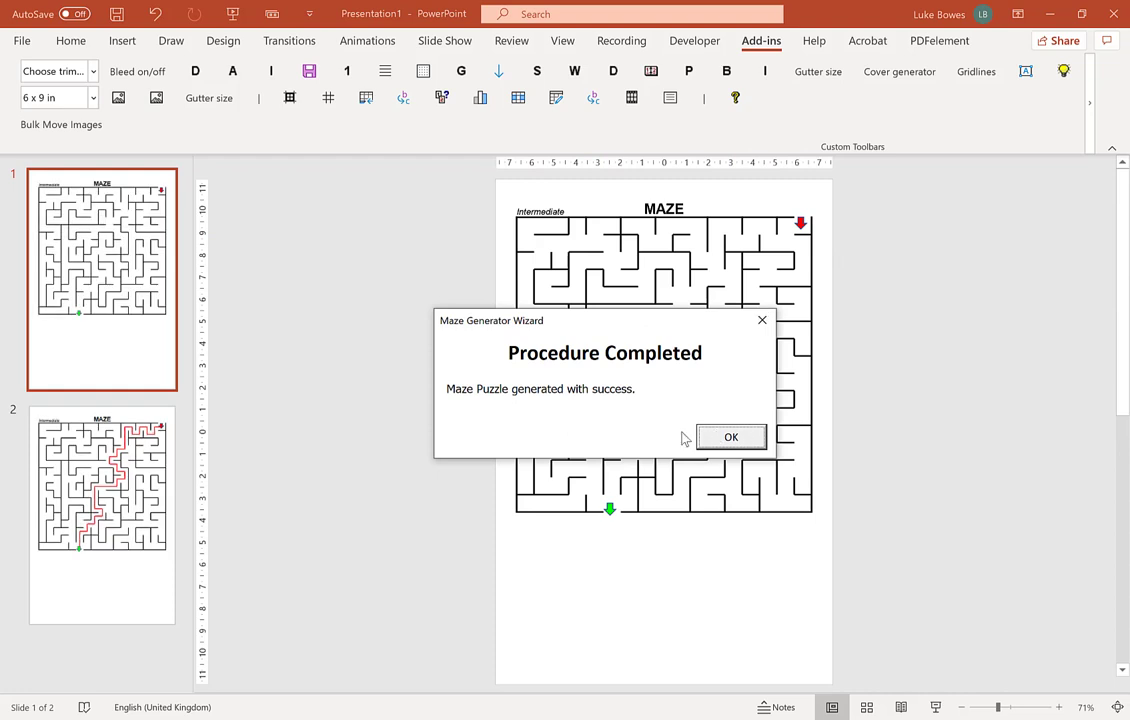
left_click(742, 440)
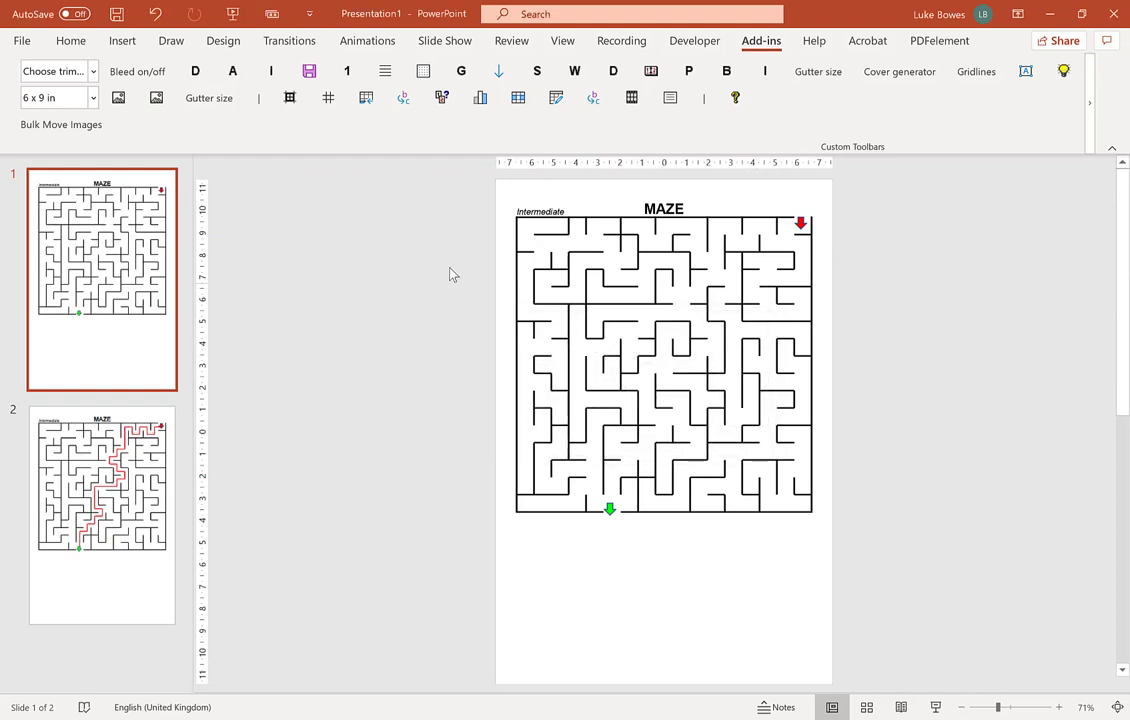
Undo the square intermediate maze and set the reopened Maze Generator to As Walls with the As Line path option
left_click(155, 14)
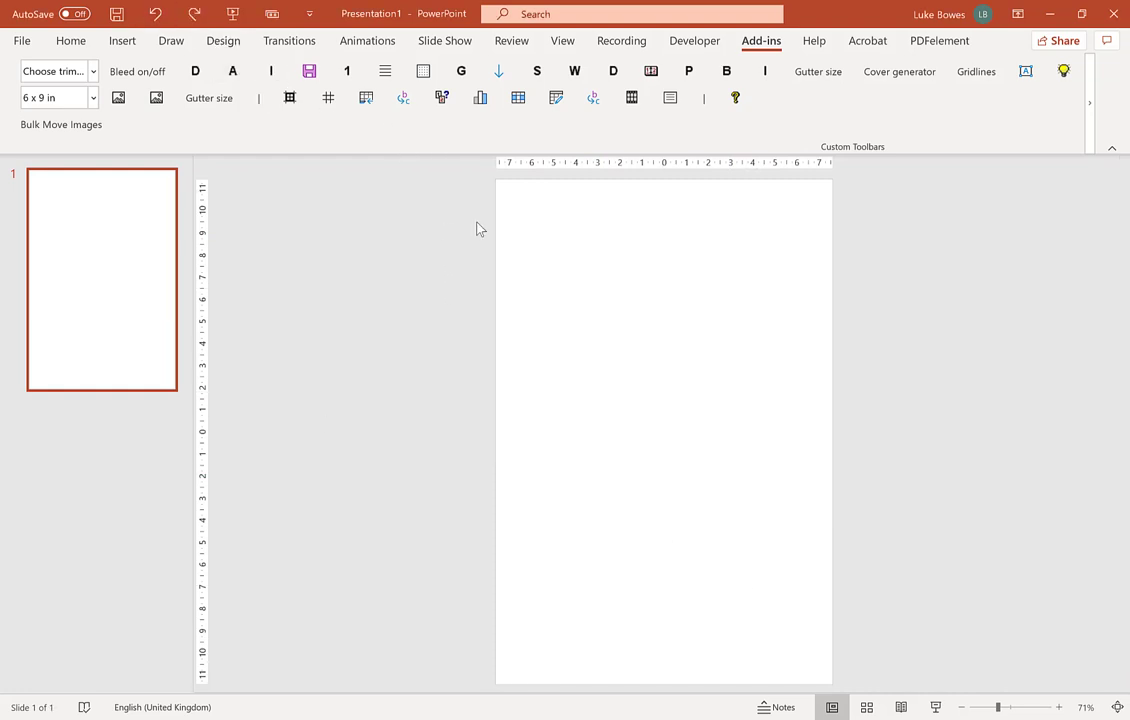
left_click(519, 98)
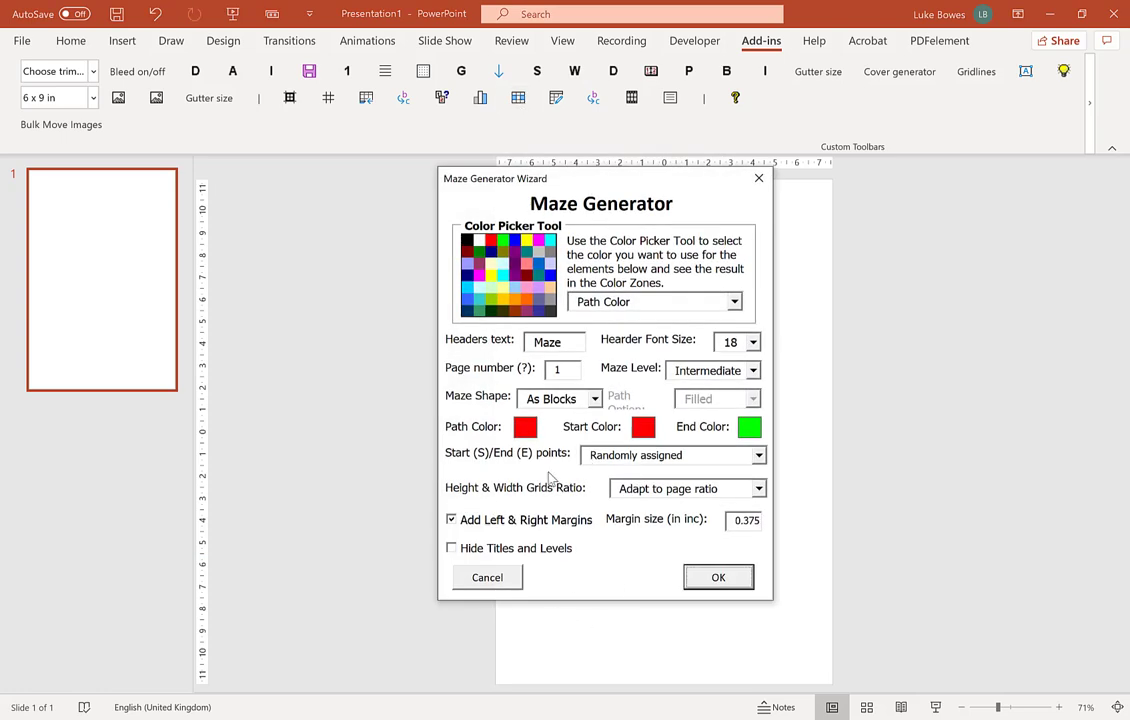
left_click(560, 399)
left_click(548, 432)
left_click(716, 399)
left_click(700, 432)
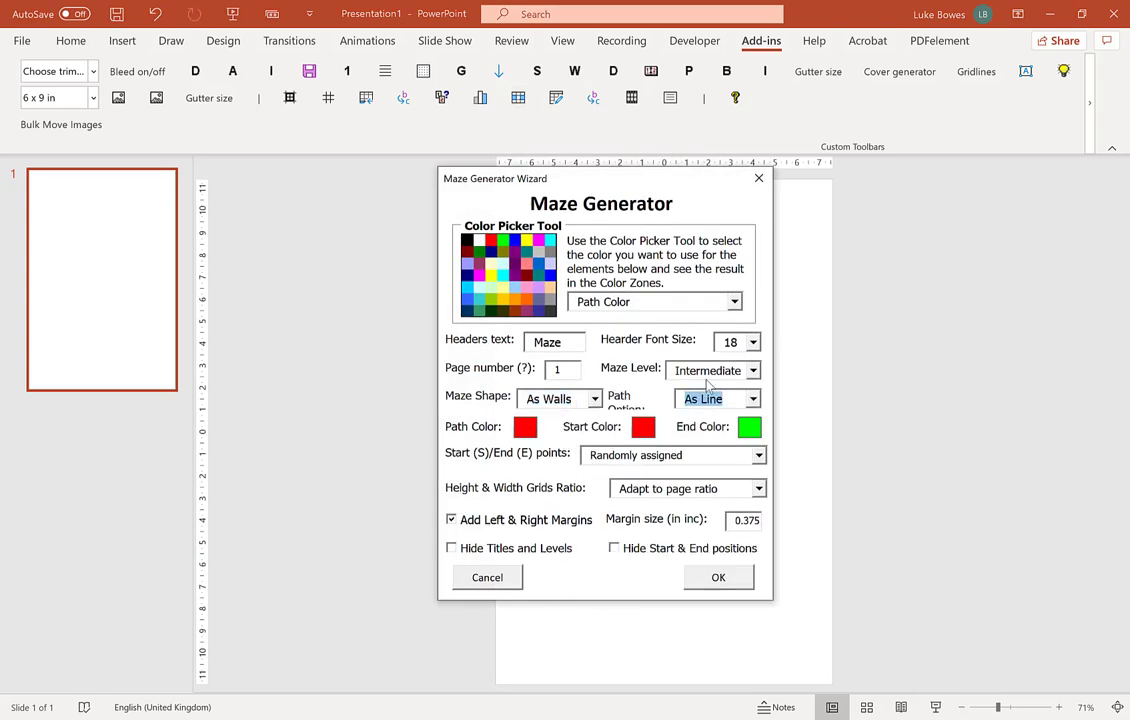
Set the maze level to Easy, with start and end points Top Center (S) & Botton Center (E) and the Keep square ratio
left_click(720, 370)
left_click(681, 398)
left_click(668, 455)
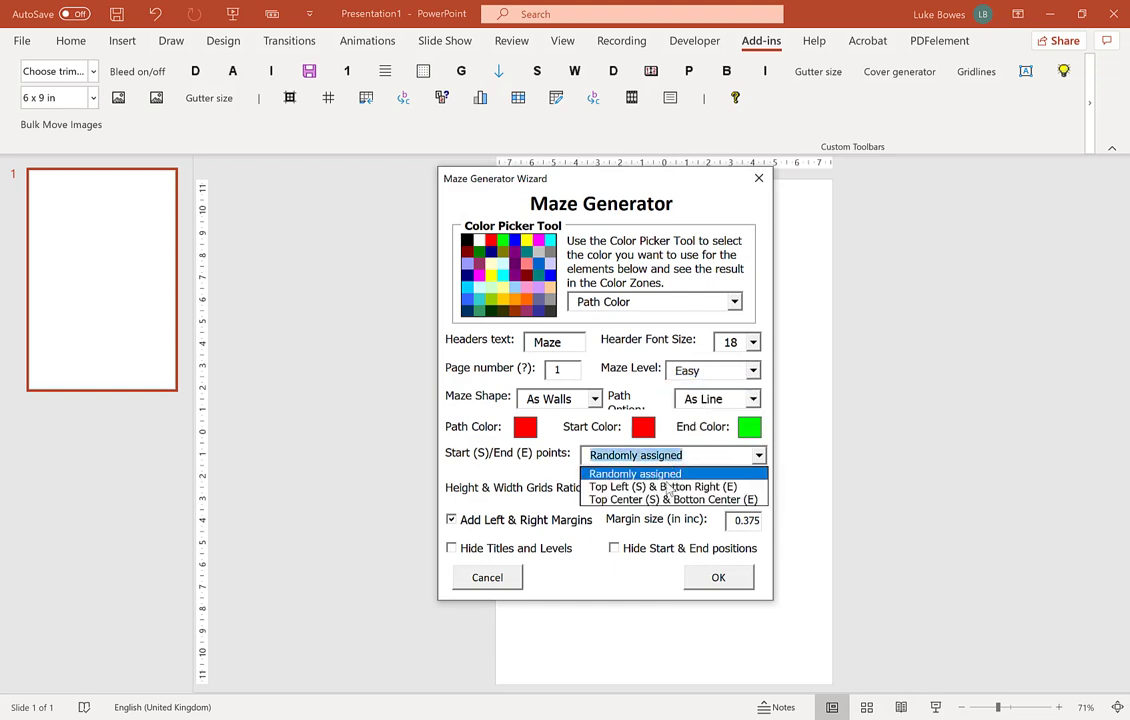
left_click(668, 499)
left_click(671, 490)
left_click(675, 521)
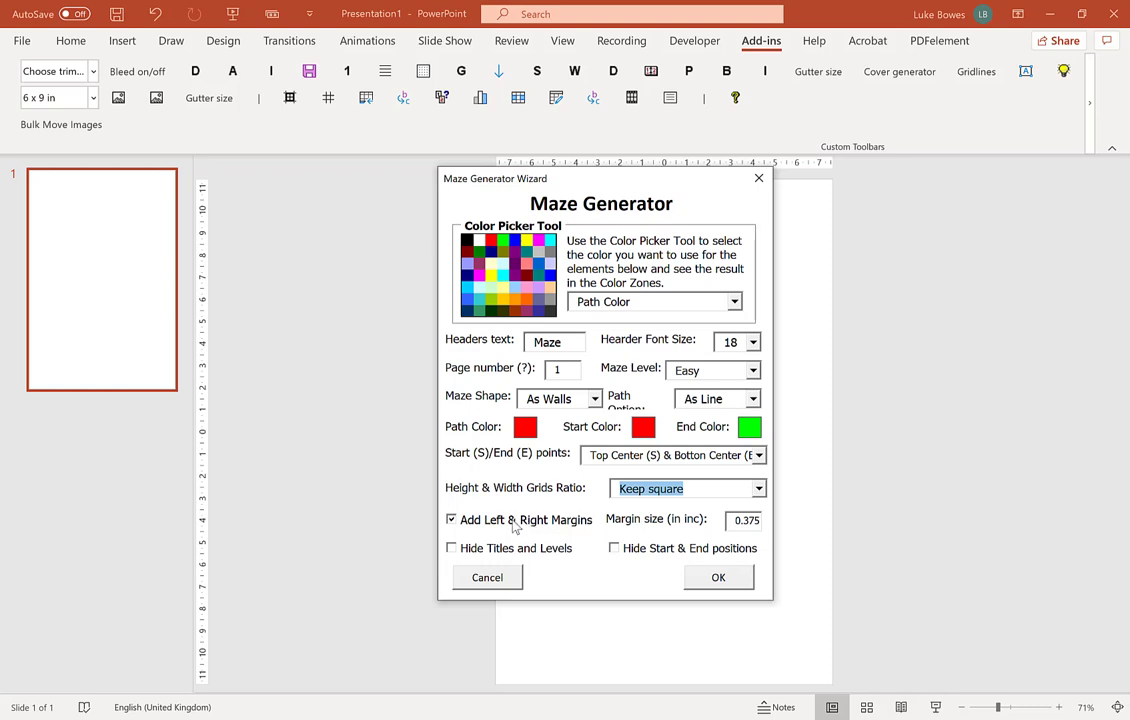
Increase the left and right margin size, generate the easy maze and view its solution on slide 2
left_click(741, 520)
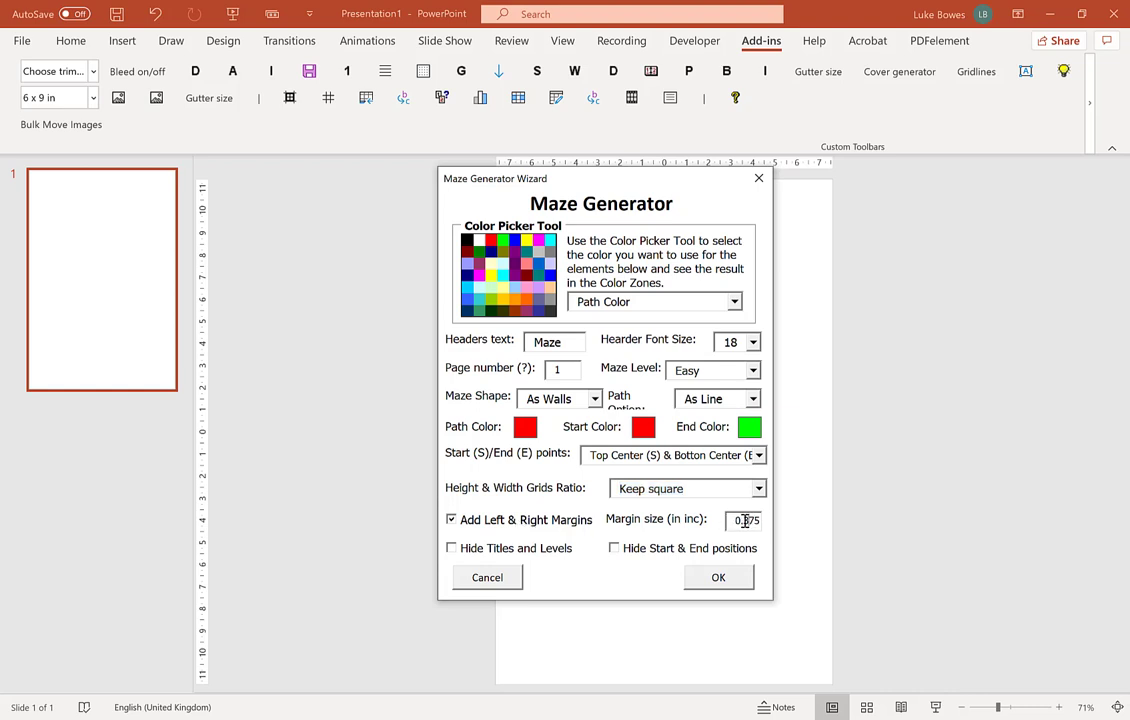
double_click(745, 520)
left_click(718, 578)
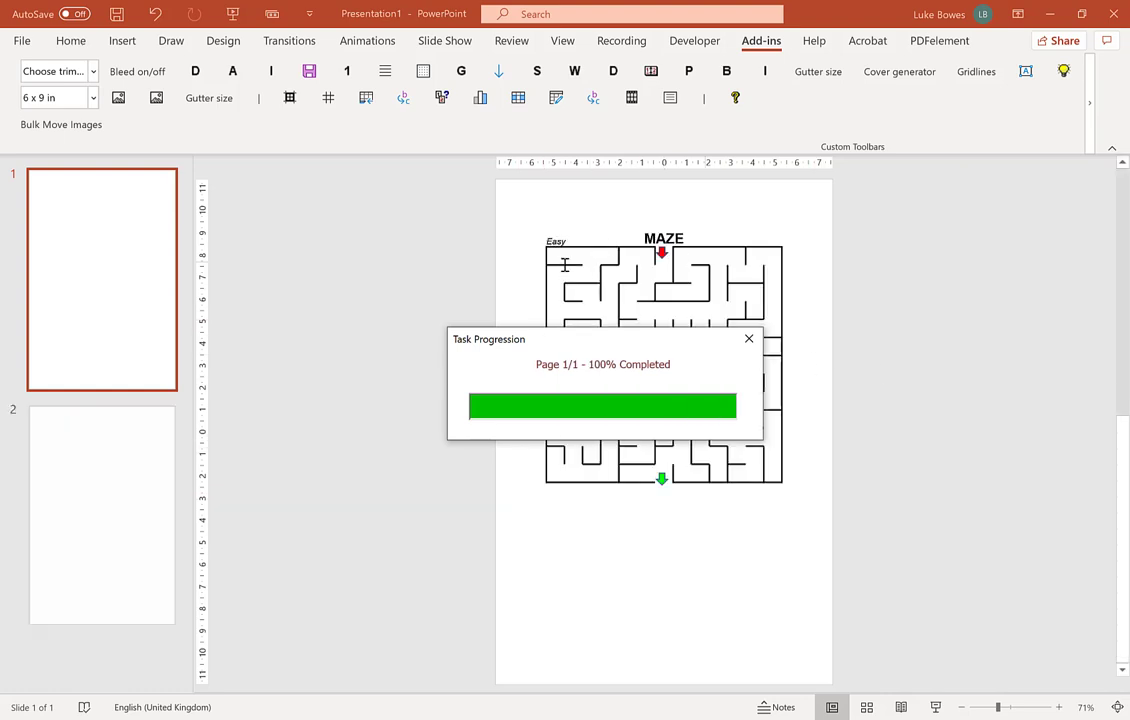
left_click(729, 434)
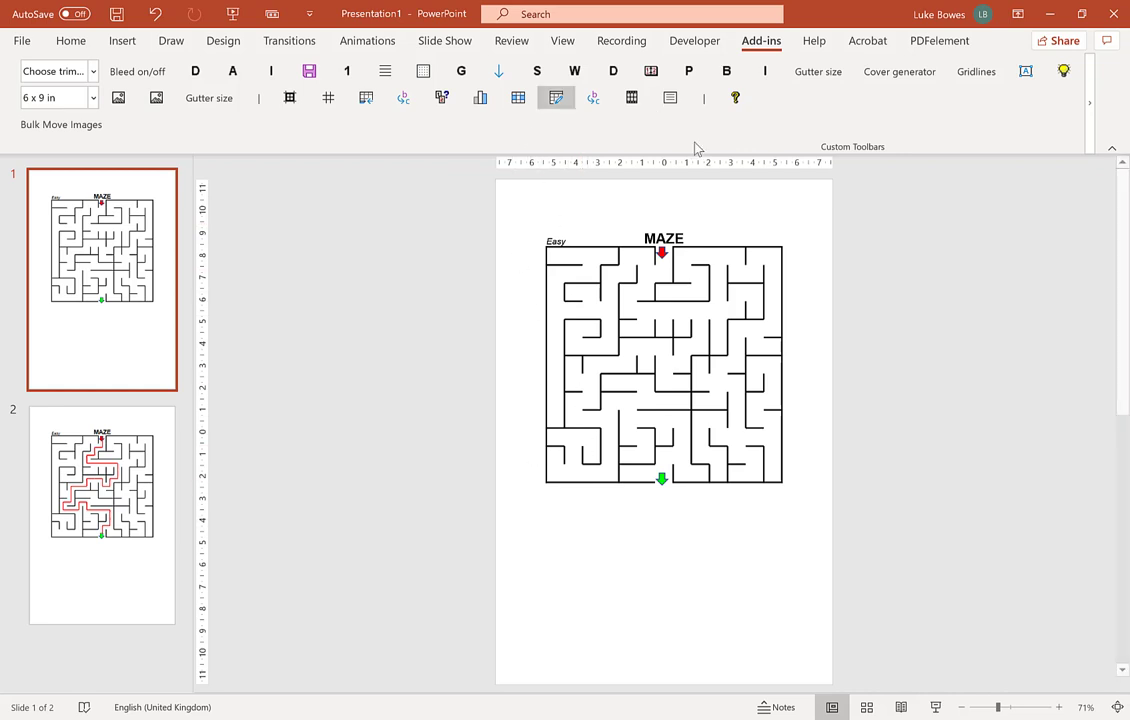
left_click(103, 547)
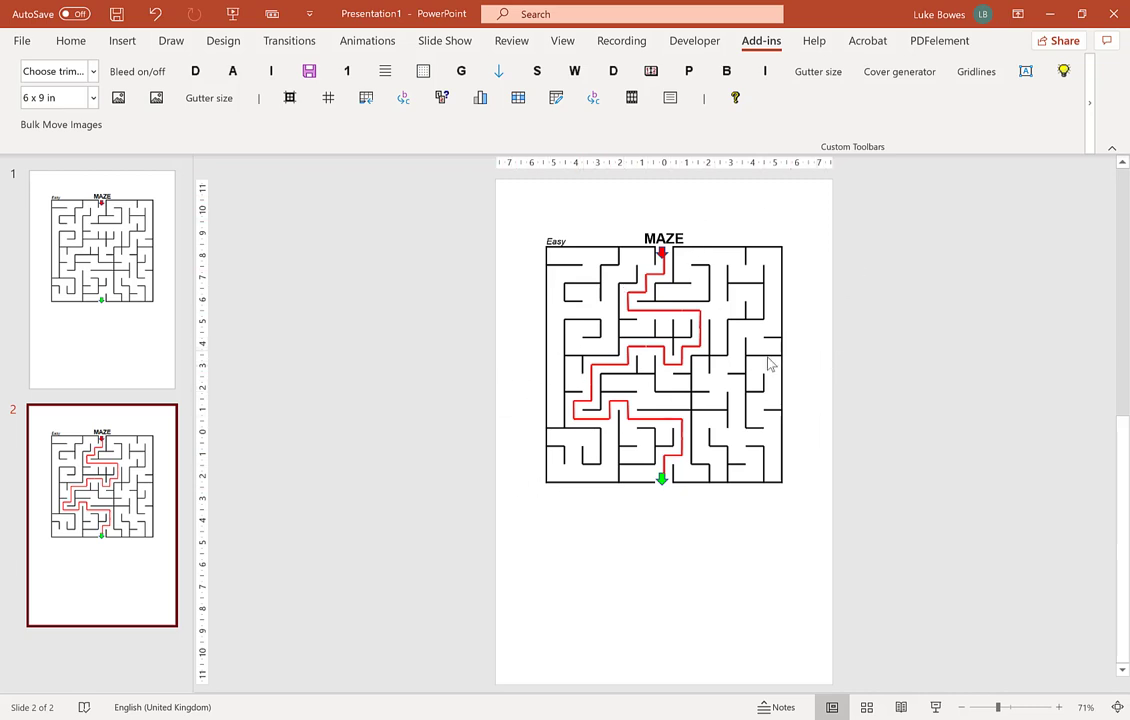
Undo the easy square maze with its solution and reopen the Maze Generator
left_click(155, 16)
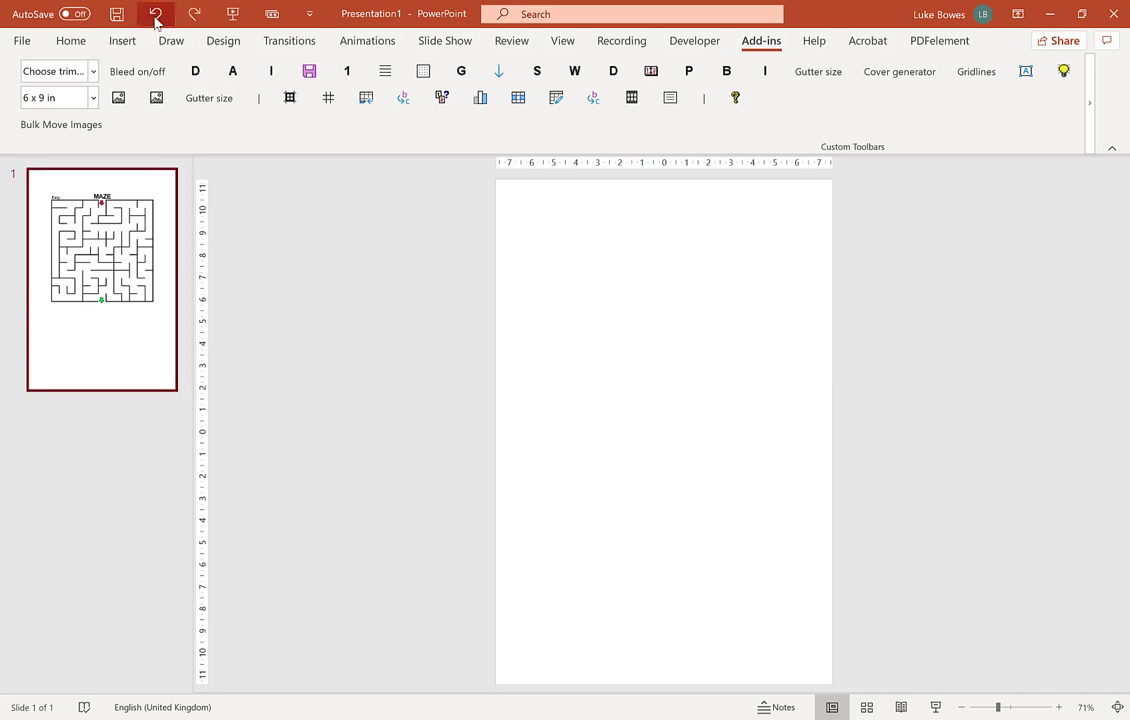
left_click(517, 97)
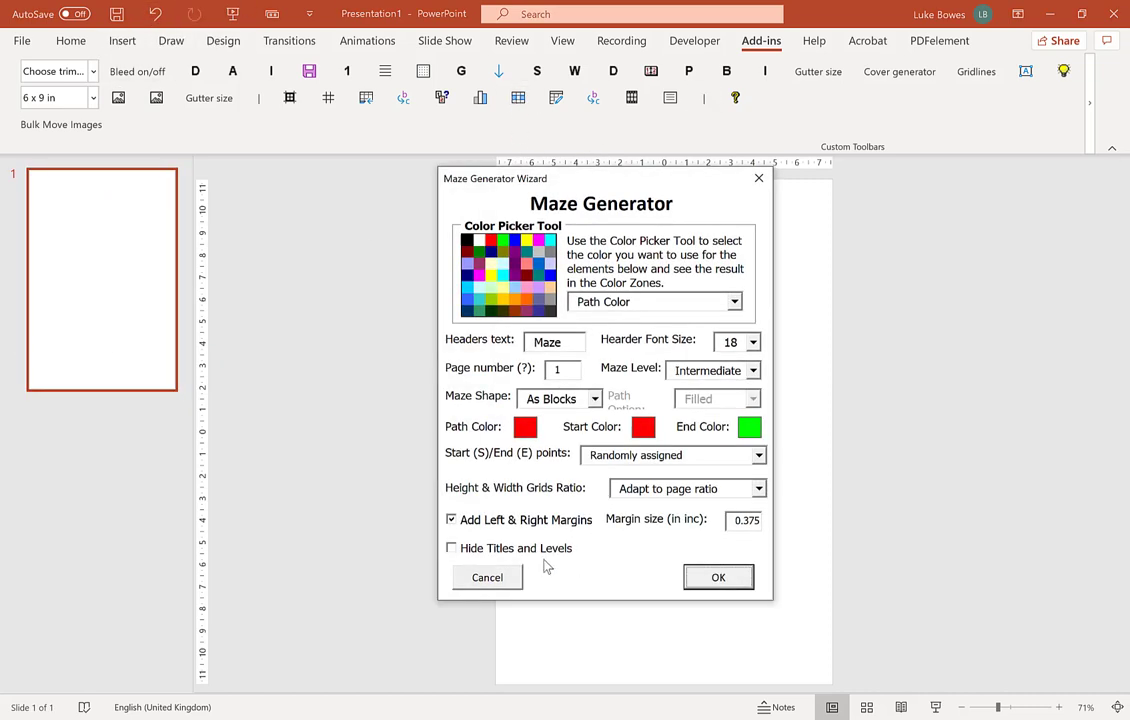